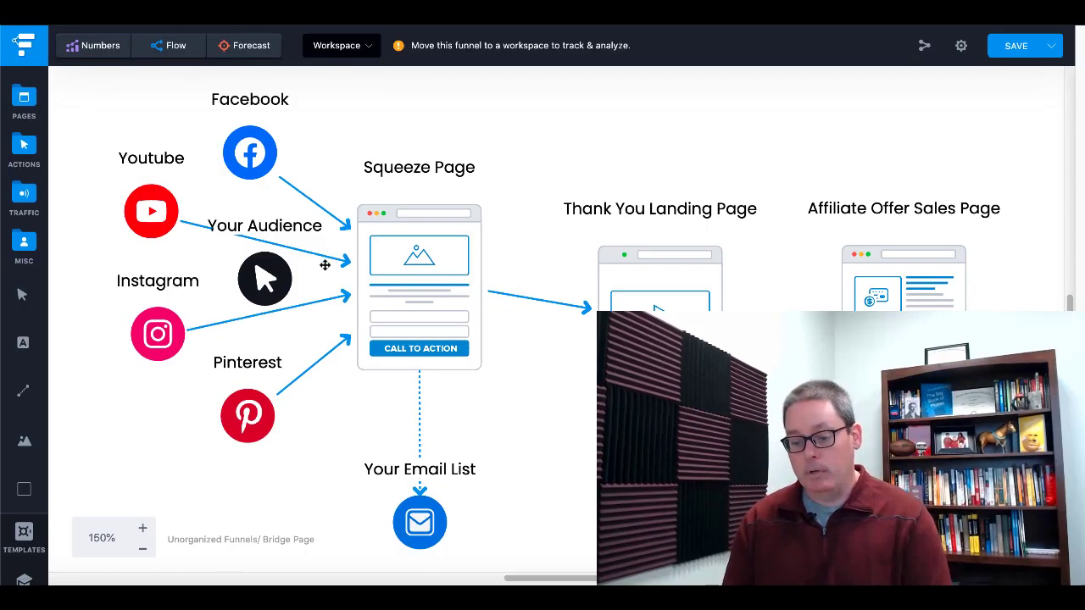
Step: Move the Your Audience traffic icon off the traffic sources and across the Squeeze Page
drag(281, 281, 421, 240)
click(421, 240)
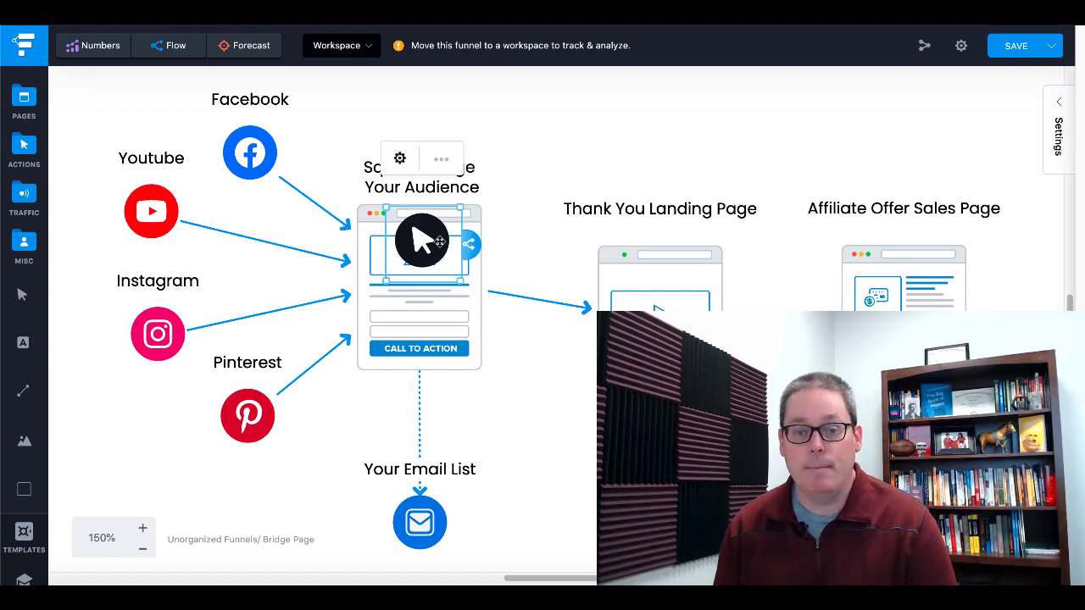
drag(421, 240, 454, 248)
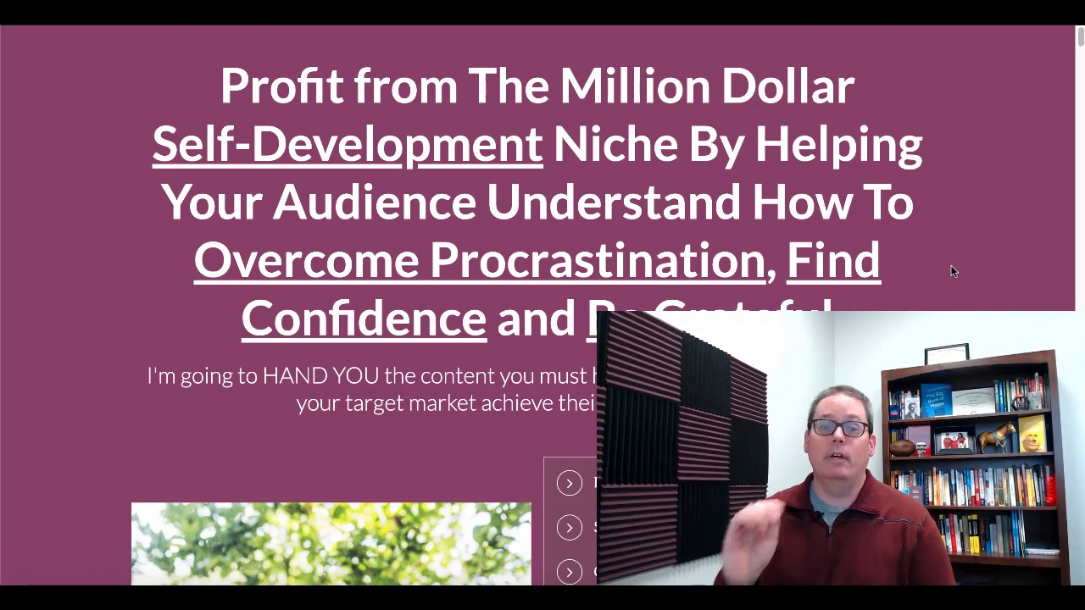
scroll(952, 272, down, 1)
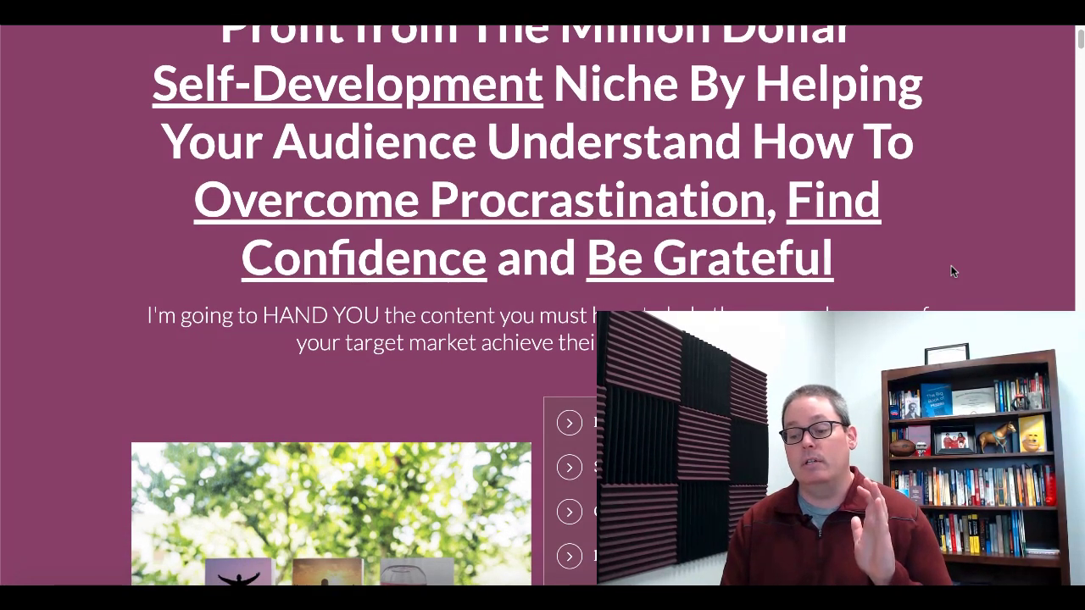
scroll(953, 271, down, 10)
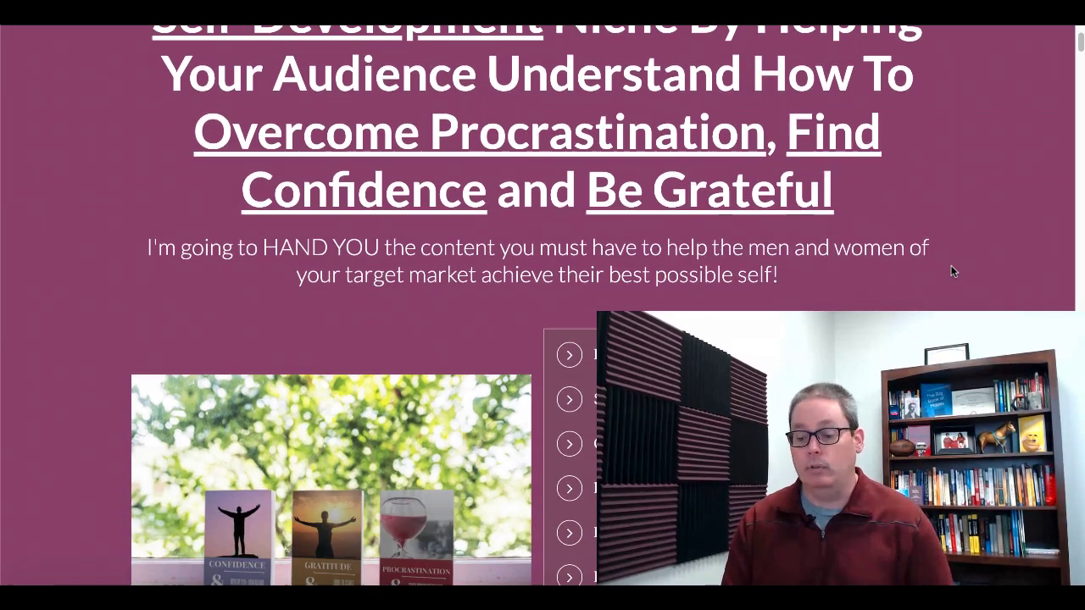
scroll(953, 271, down, 6)
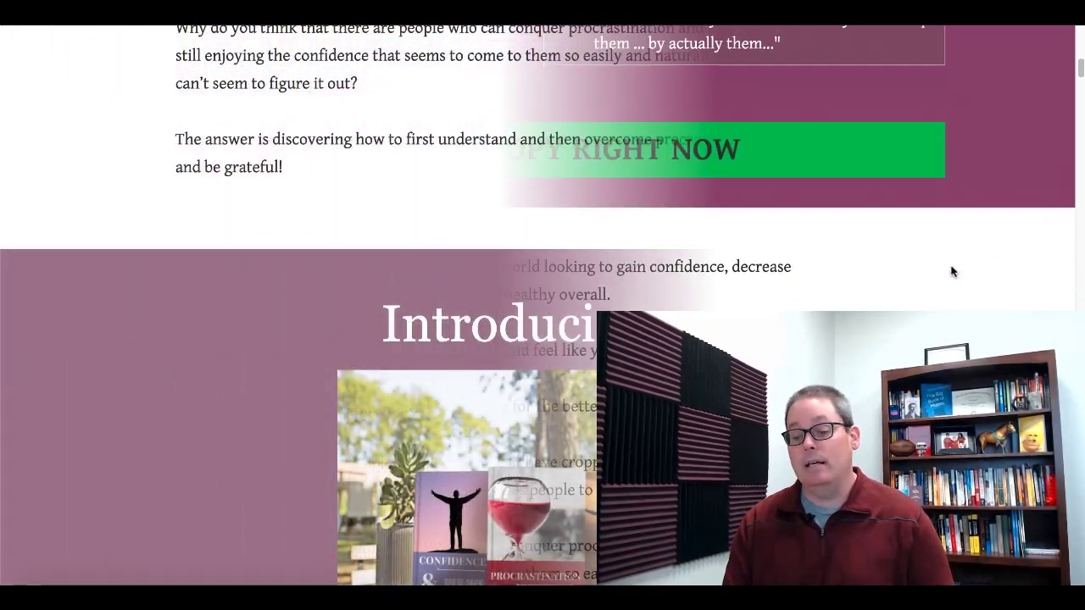
scroll(953, 271, down, 10)
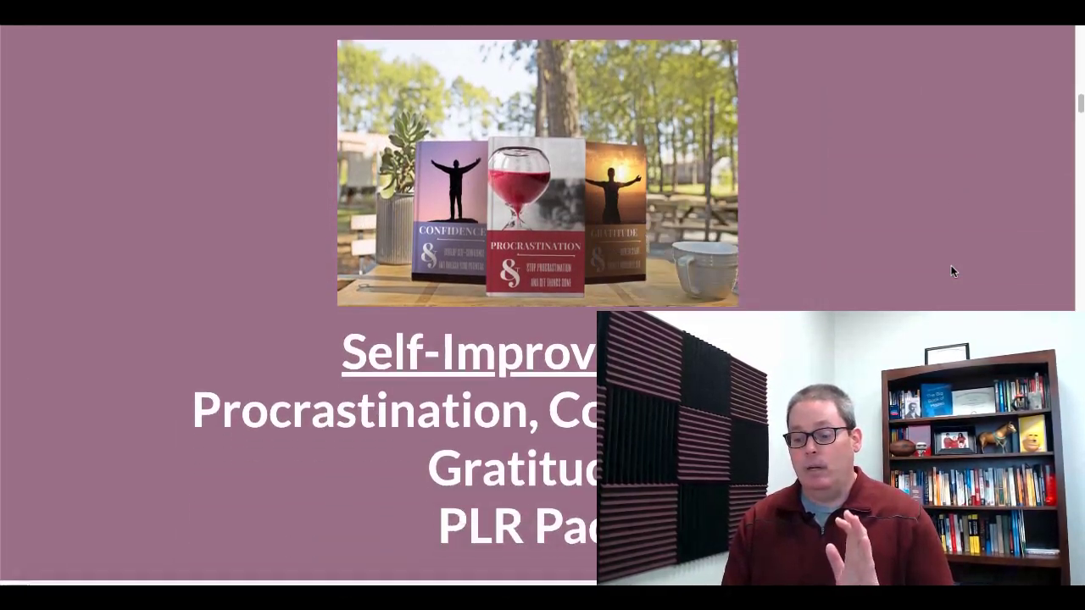
scroll(953, 272, down, 8)
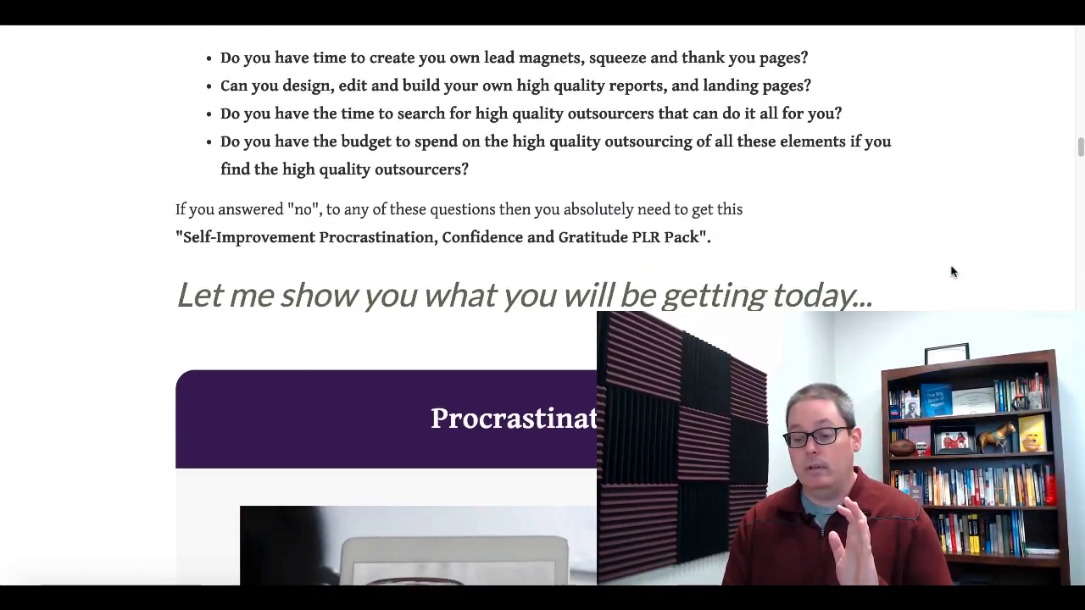
scroll(952, 271, down, 2)
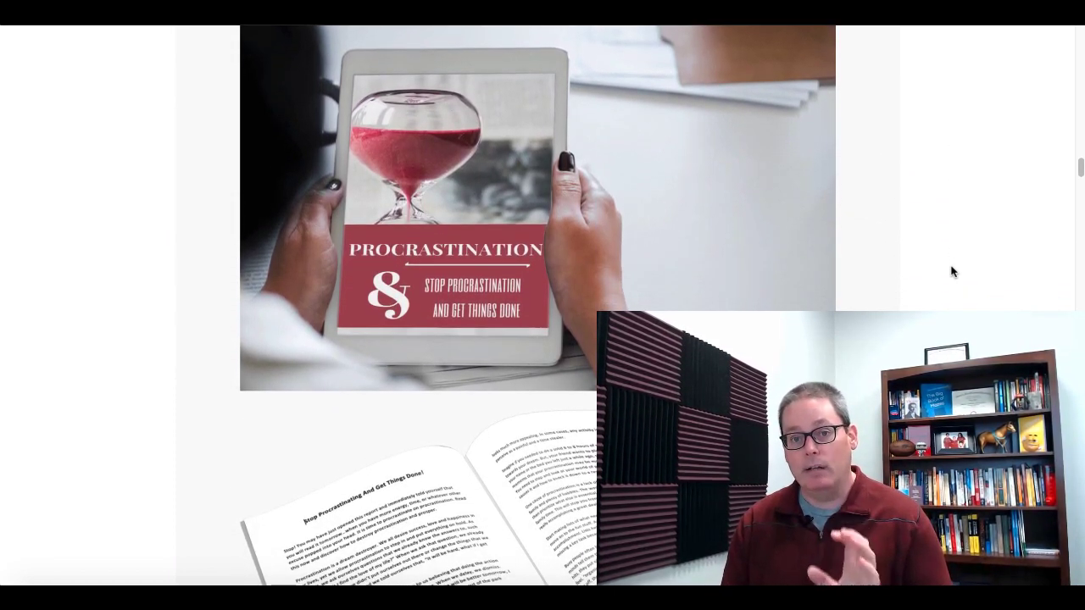
scroll(952, 271, down, 1)
scroll(953, 271, down, 8)
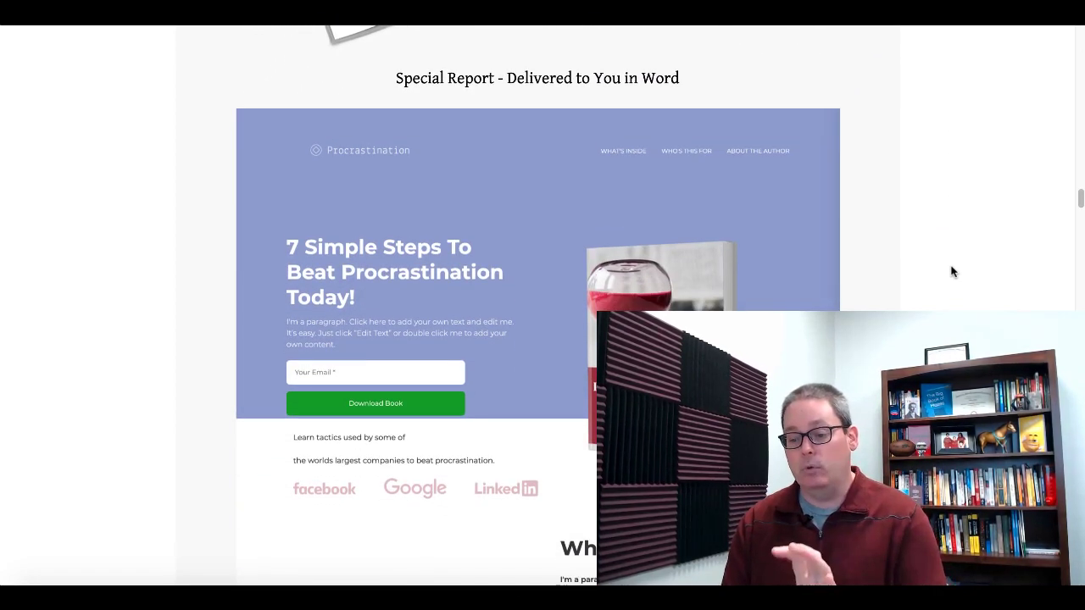
scroll(952, 271, down, 10)
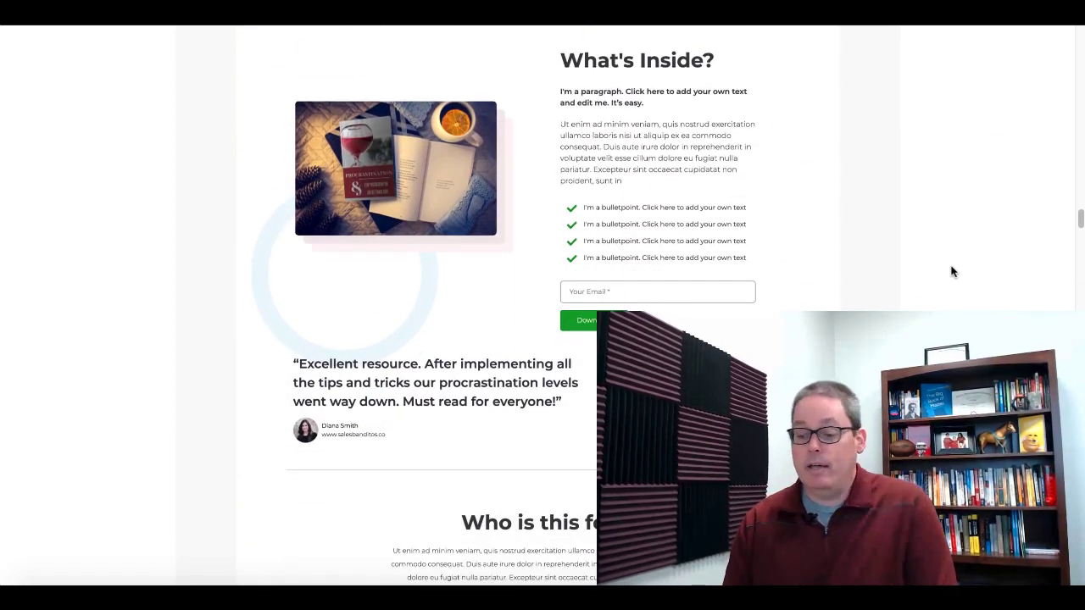
scroll(953, 272, down, 12)
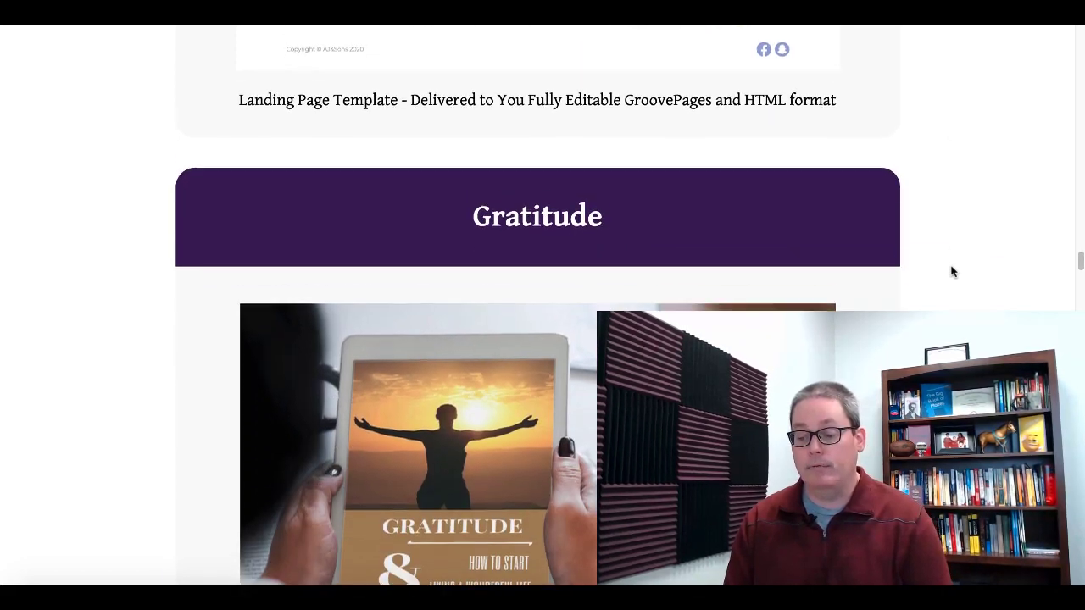
scroll(953, 271, down, 3)
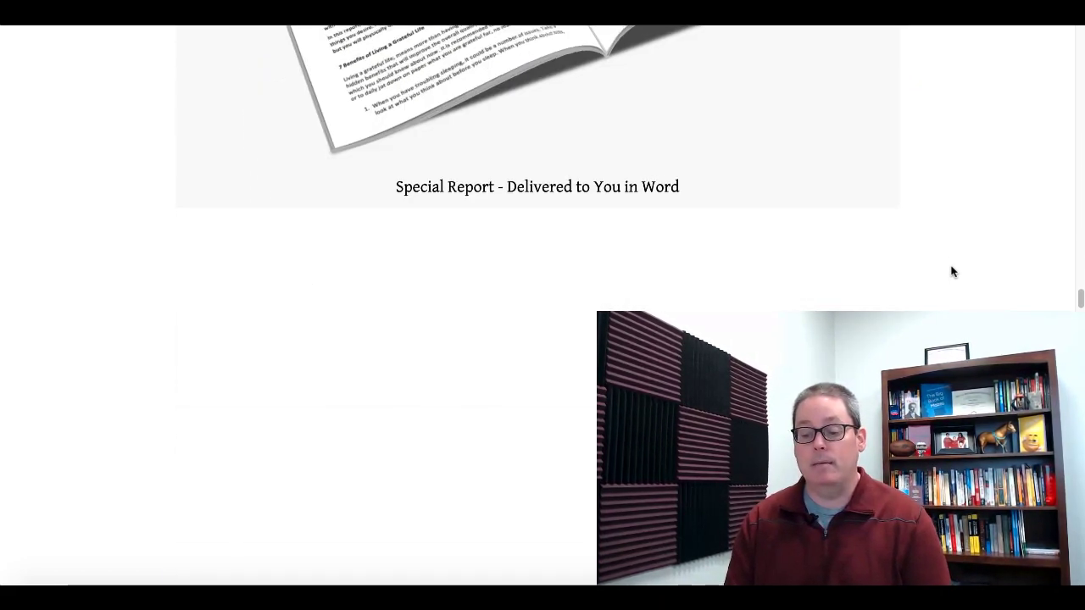
scroll(953, 271, down, 3)
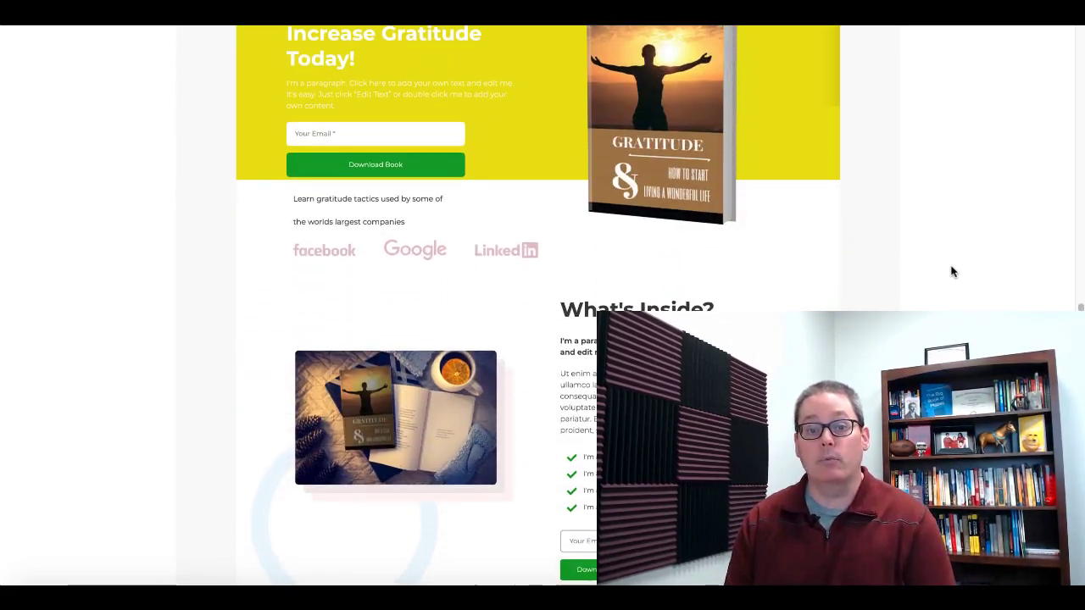
scroll(953, 271, up, 1)
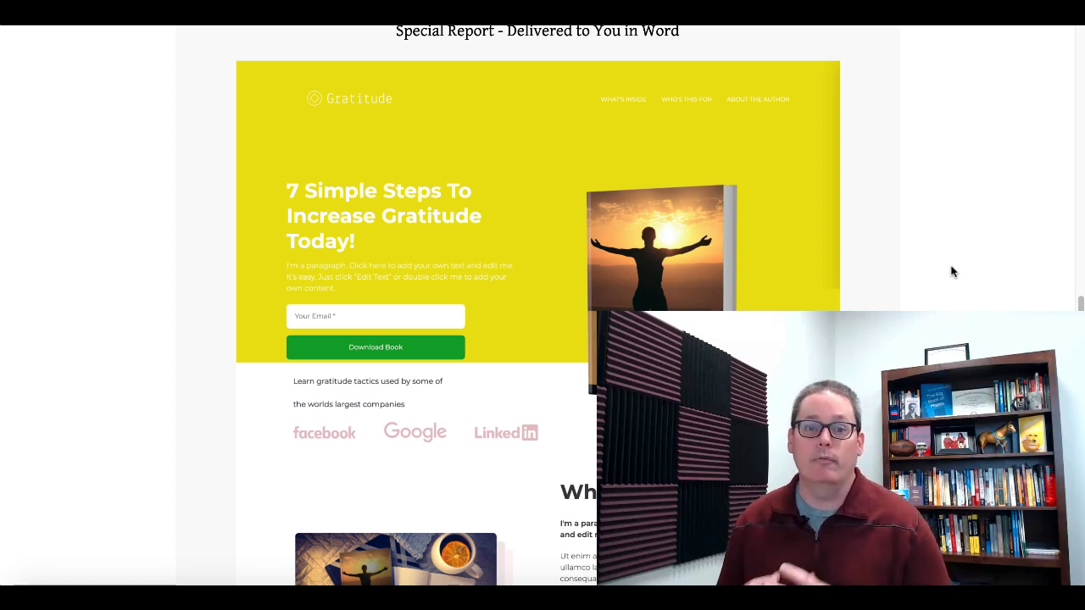
scroll(953, 272, down, 15)
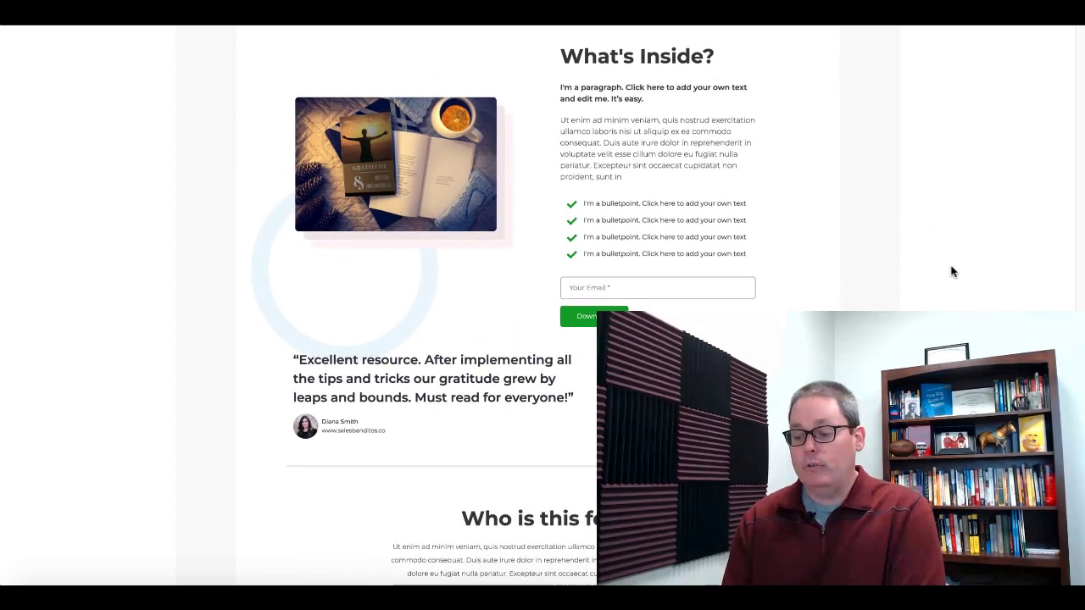
scroll(953, 271, down, 2)
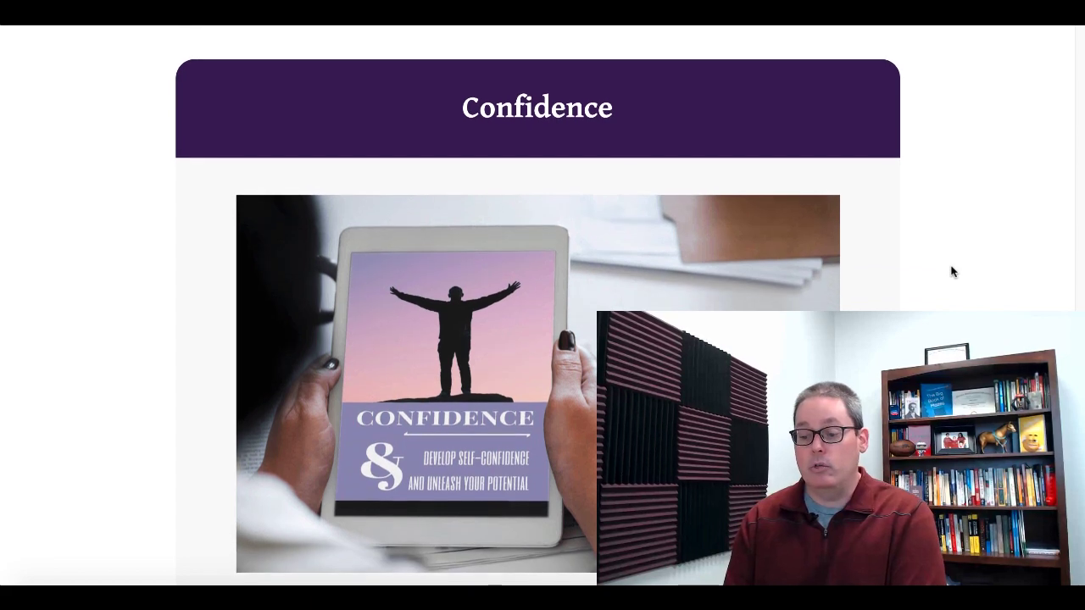
scroll(577, 310, down, 1)
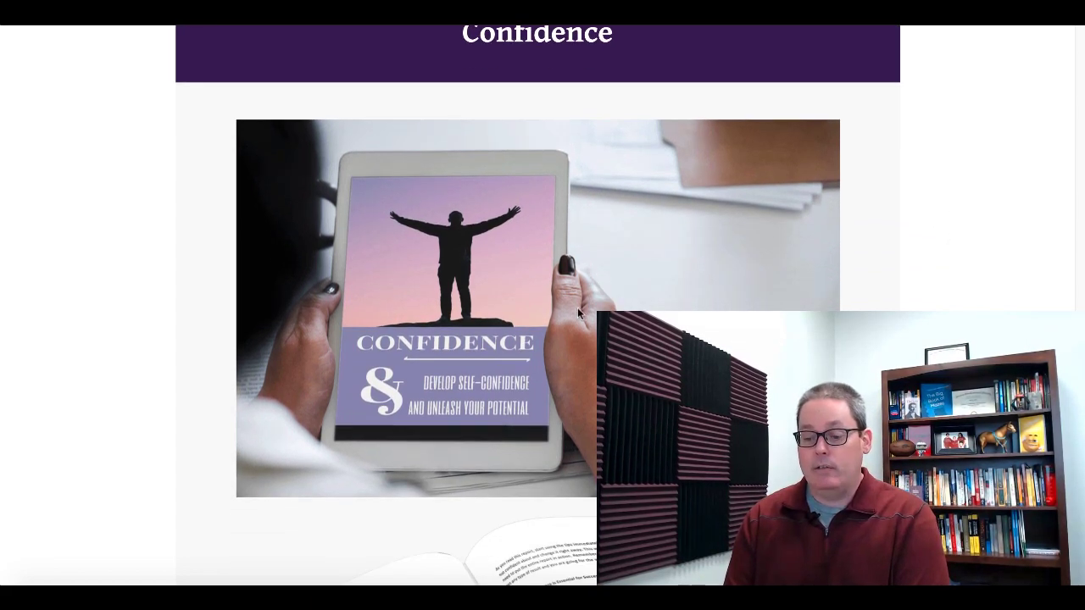
scroll(578, 397, down, 4)
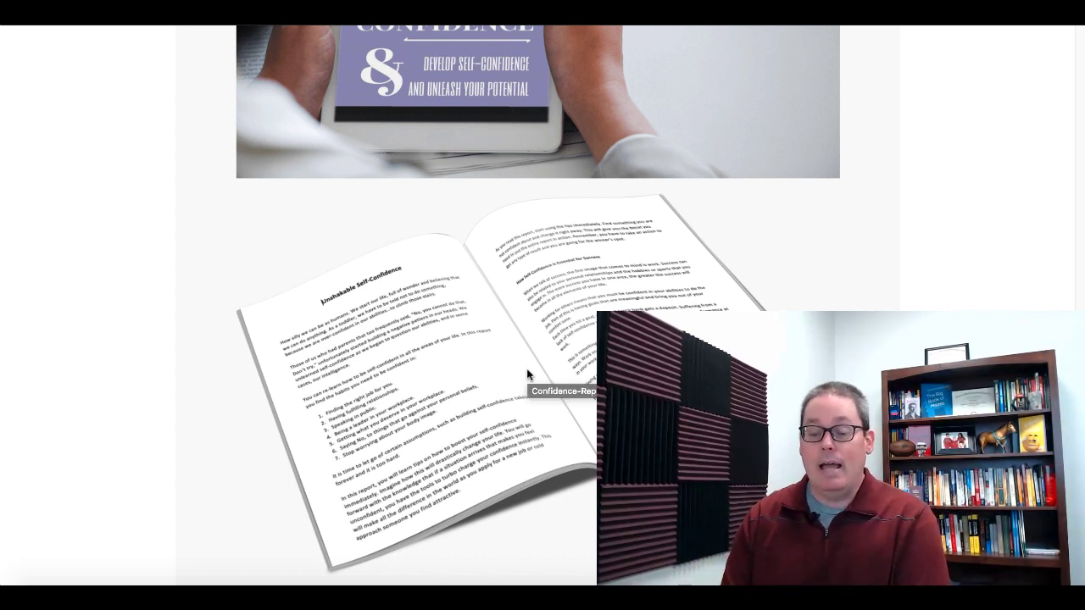
scroll(526, 374, down, 5)
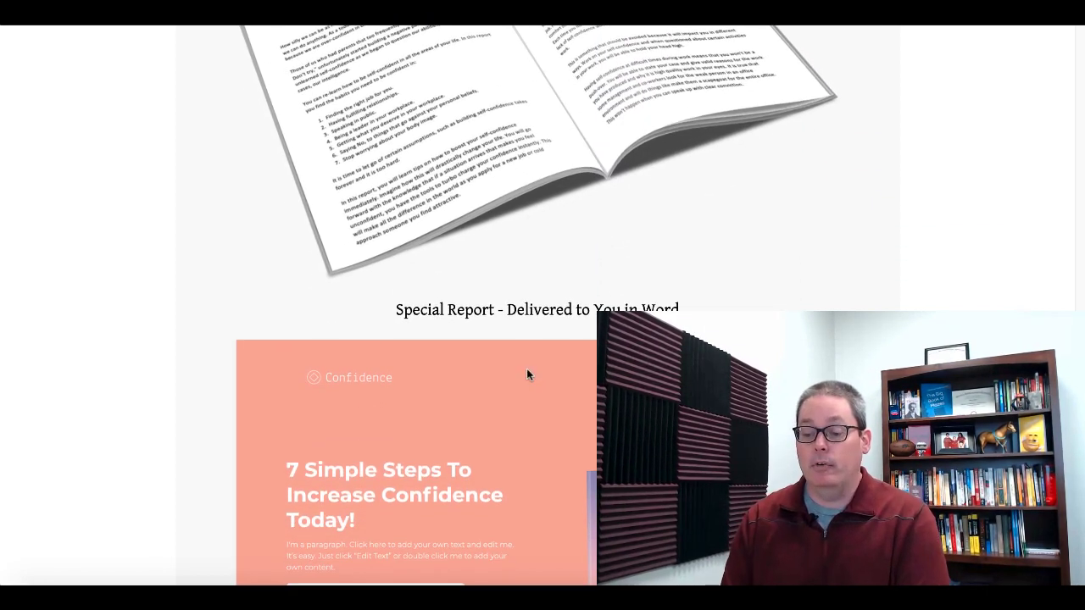
scroll(526, 373, down, 3)
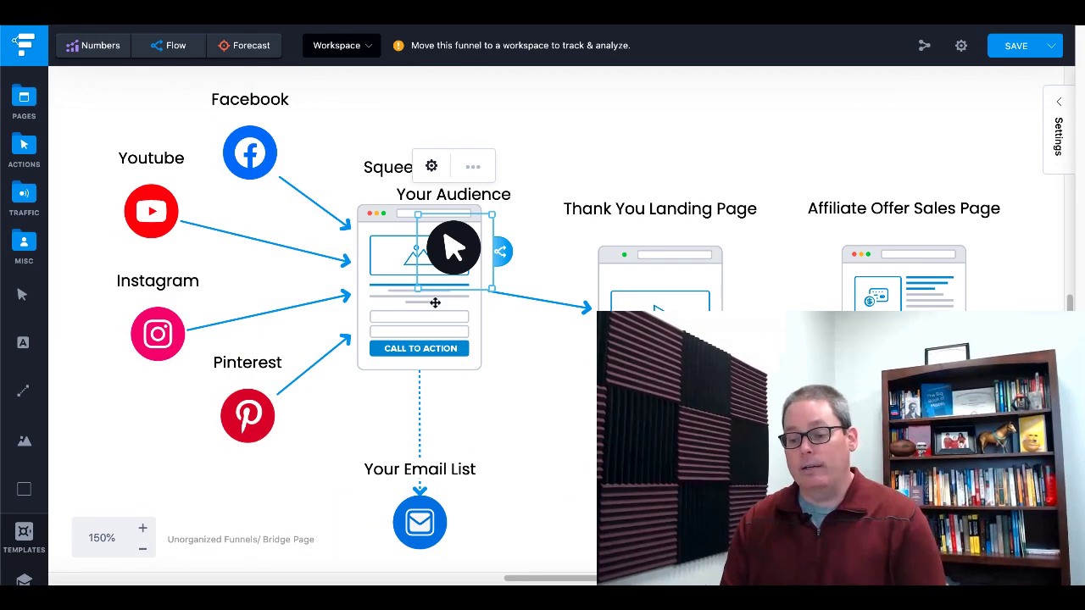
Step: Drop the Your Audience label beneath the Squeeze Page heading
drag(451, 246, 915, 284)
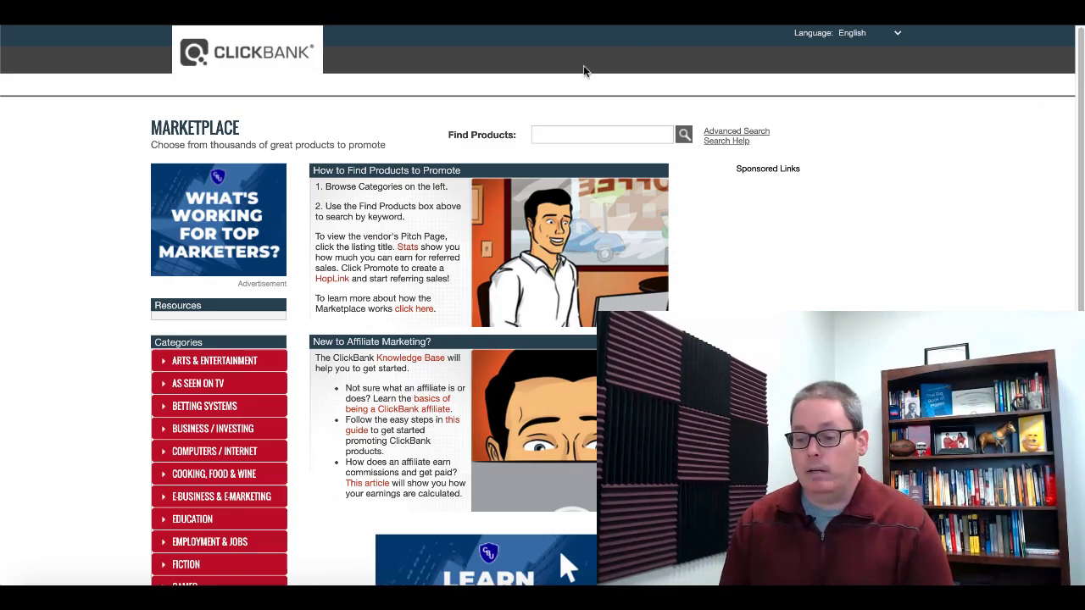
click(564, 127)
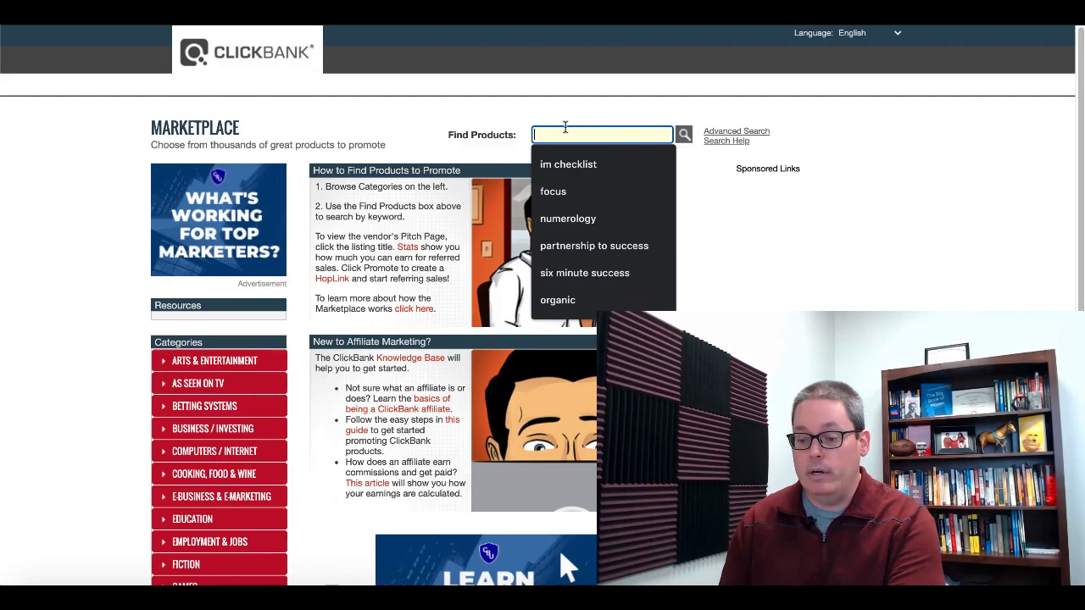
text(confidence)
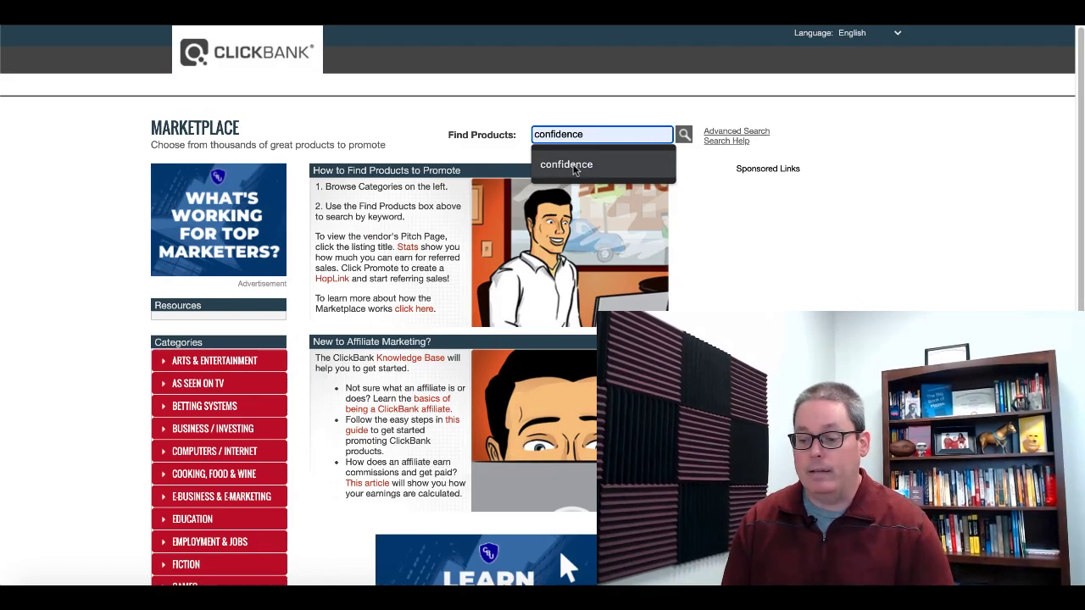
click(573, 168)
key(Return)
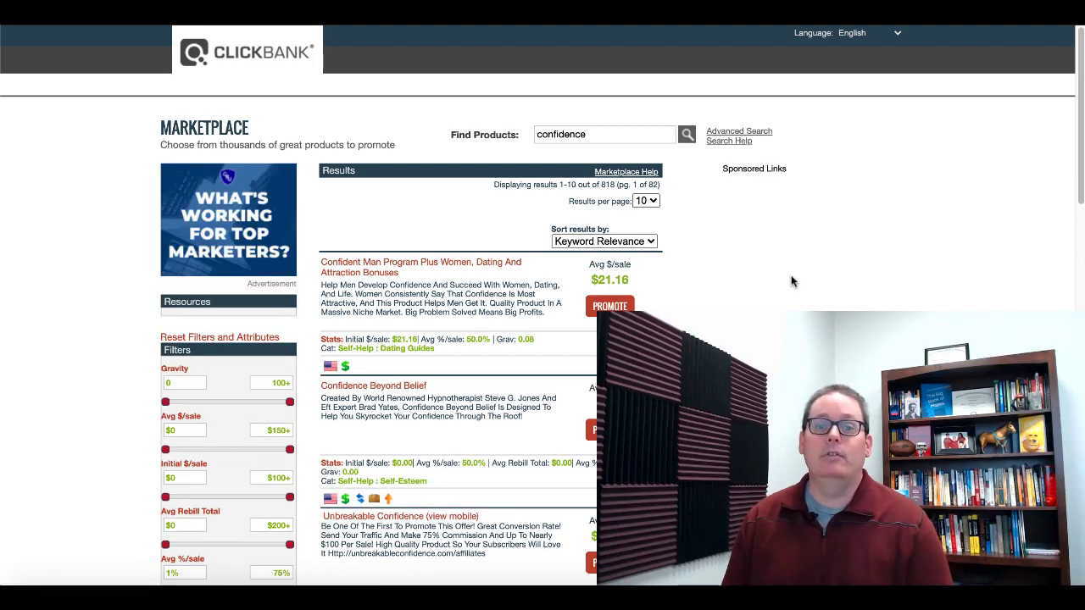
scroll(791, 282, down, 3)
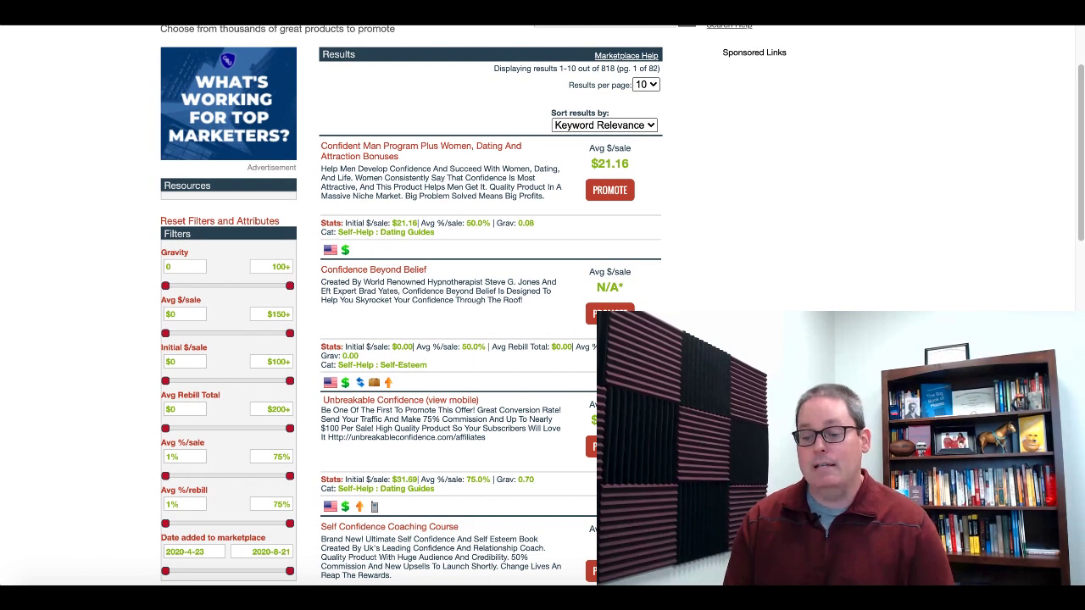
scroll(470, 276, down, 7)
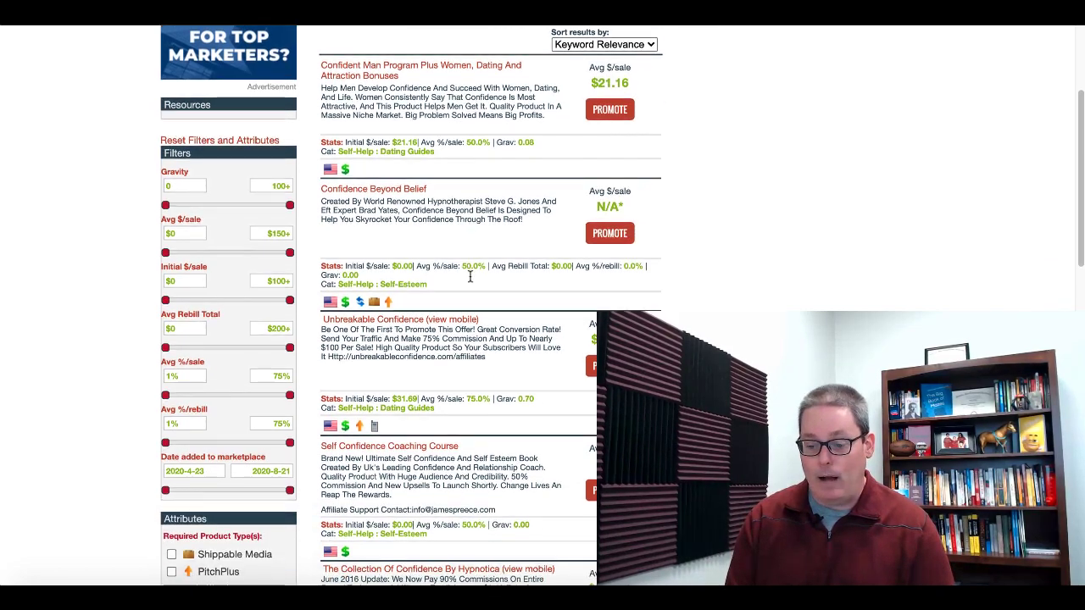
scroll(469, 281, down, 1)
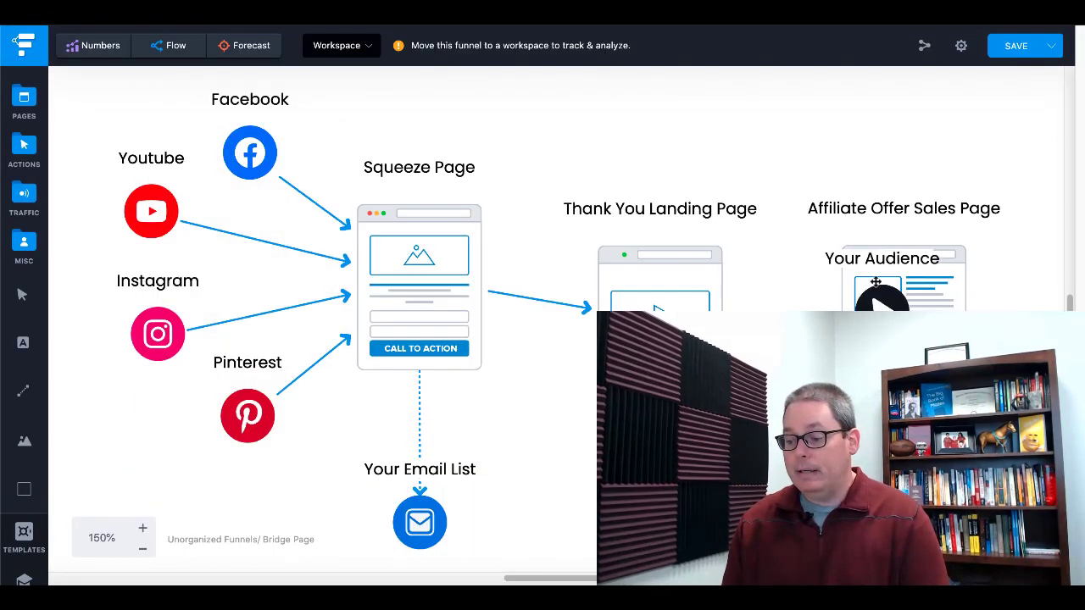
Step: Drag the Your Audience element beside the Affiliate Offer Sales Page
drag(923, 298, 454, 242)
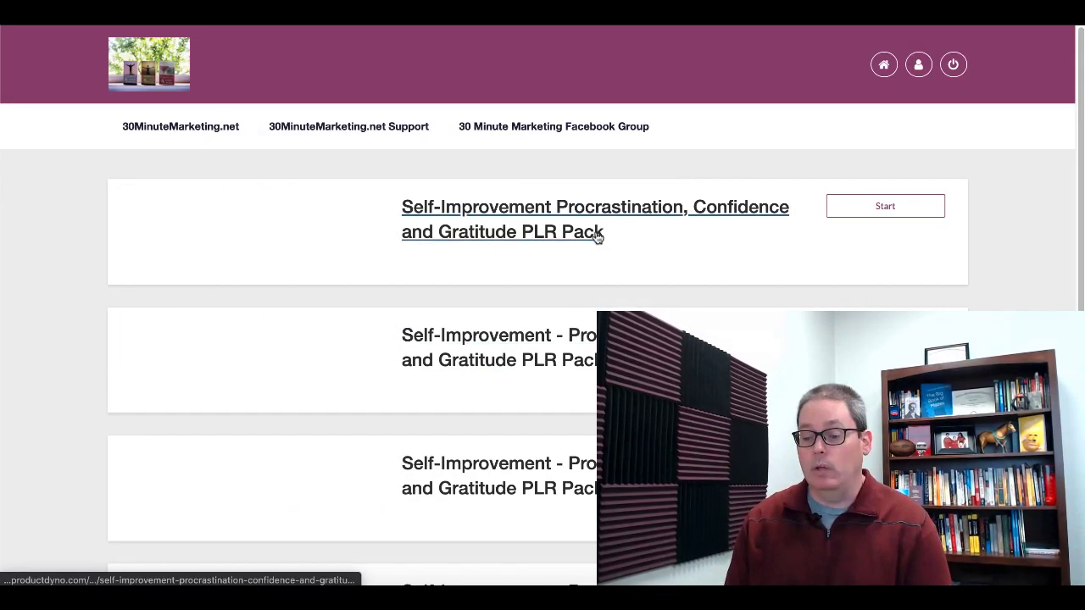
Step: Start the Self-Improvement PLR pack and open its Squeeze Pages module
click(858, 210)
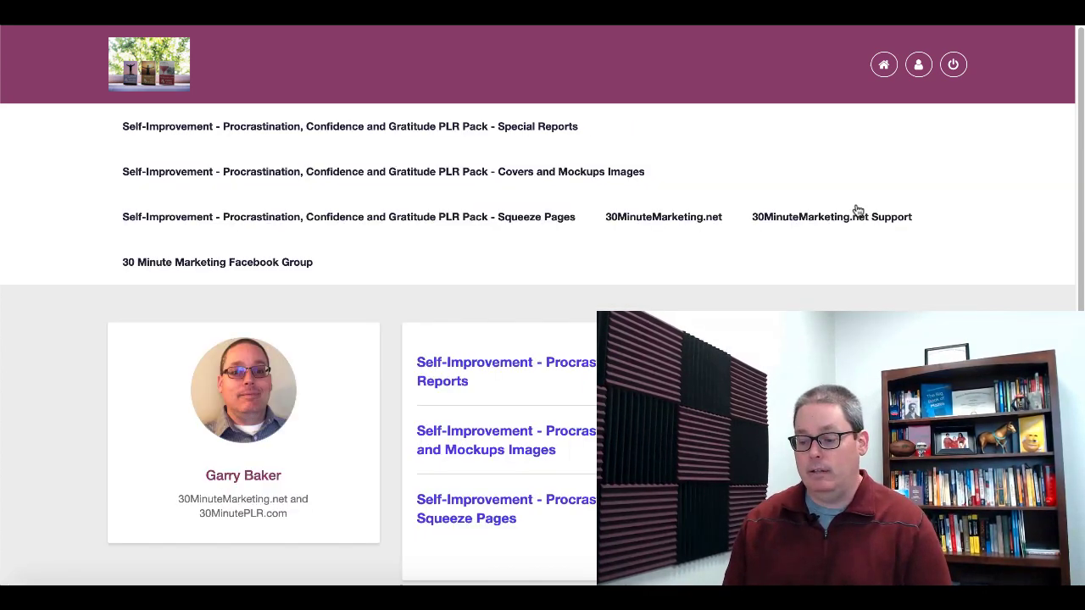
scroll(845, 278, down, 1)
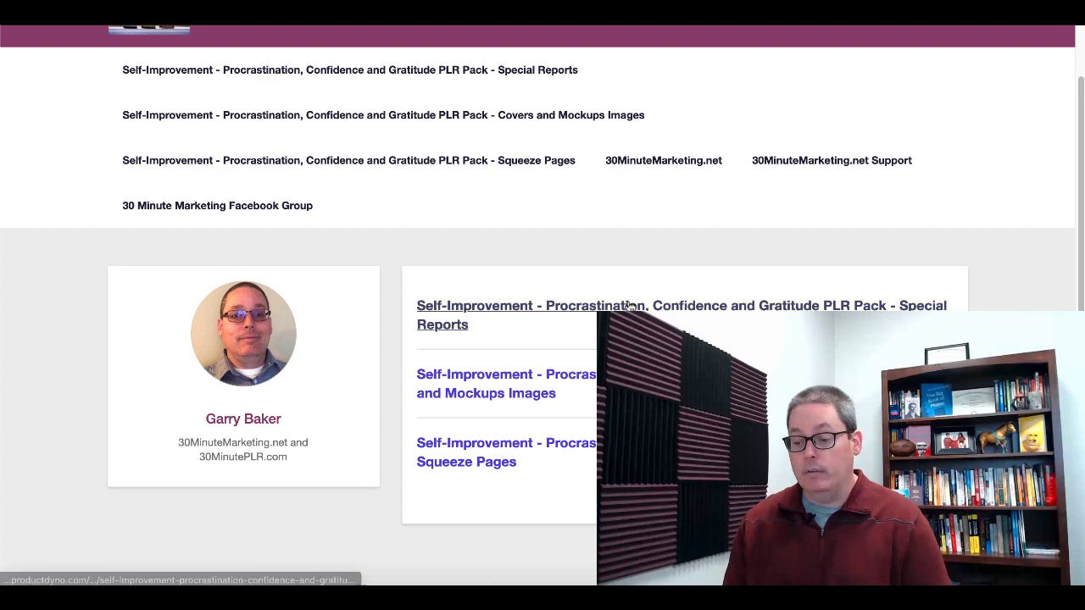
click(553, 454)
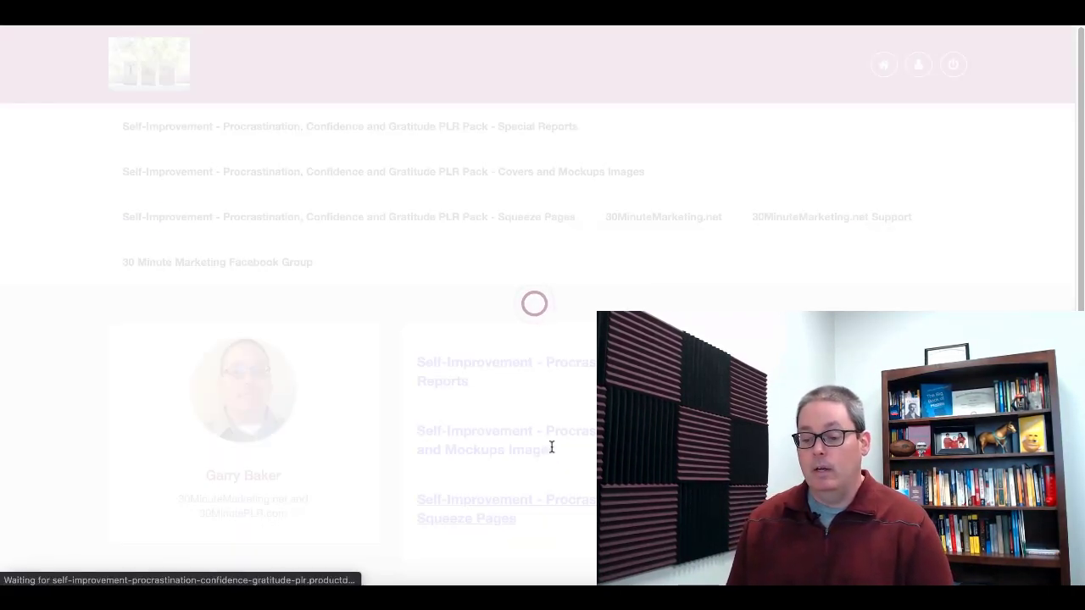
scroll(551, 447, down, 4)
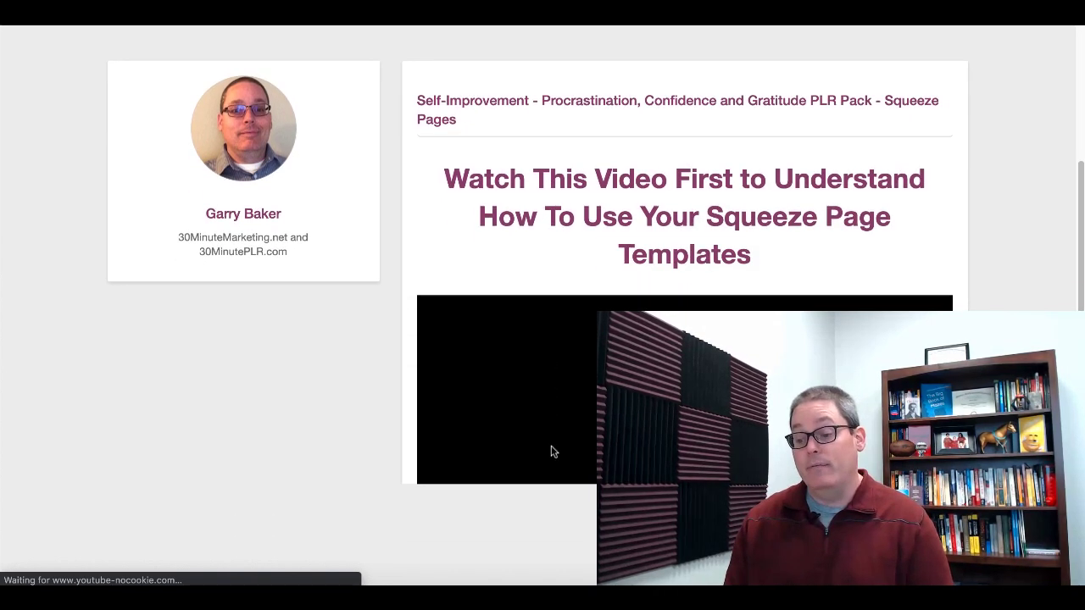
scroll(553, 452, up, 1)
scroll(553, 452, up, 1)
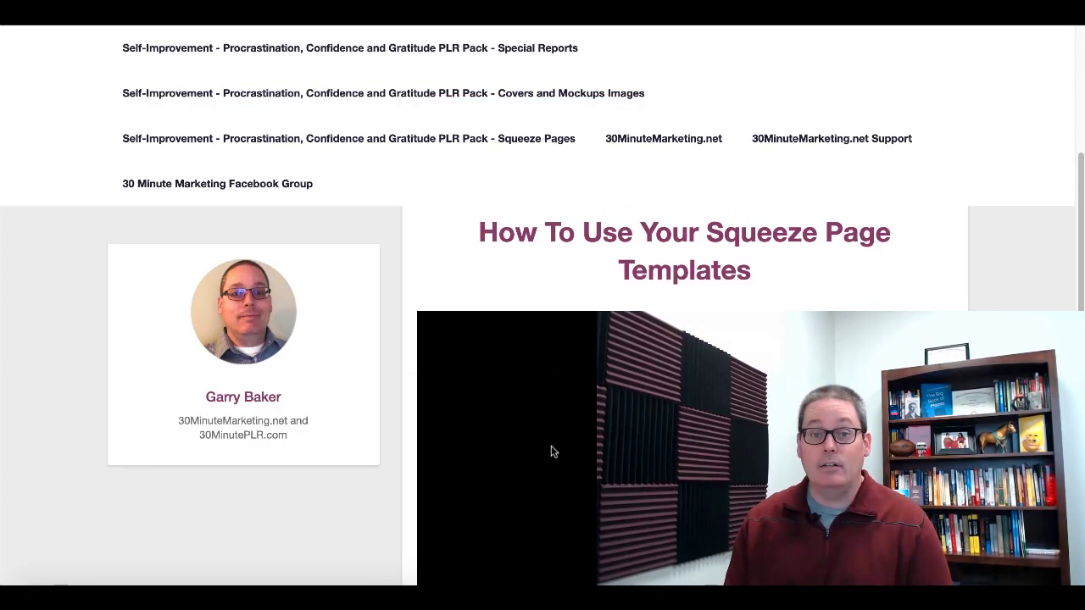
scroll(551, 452, down, 1)
scroll(552, 454, down, 2)
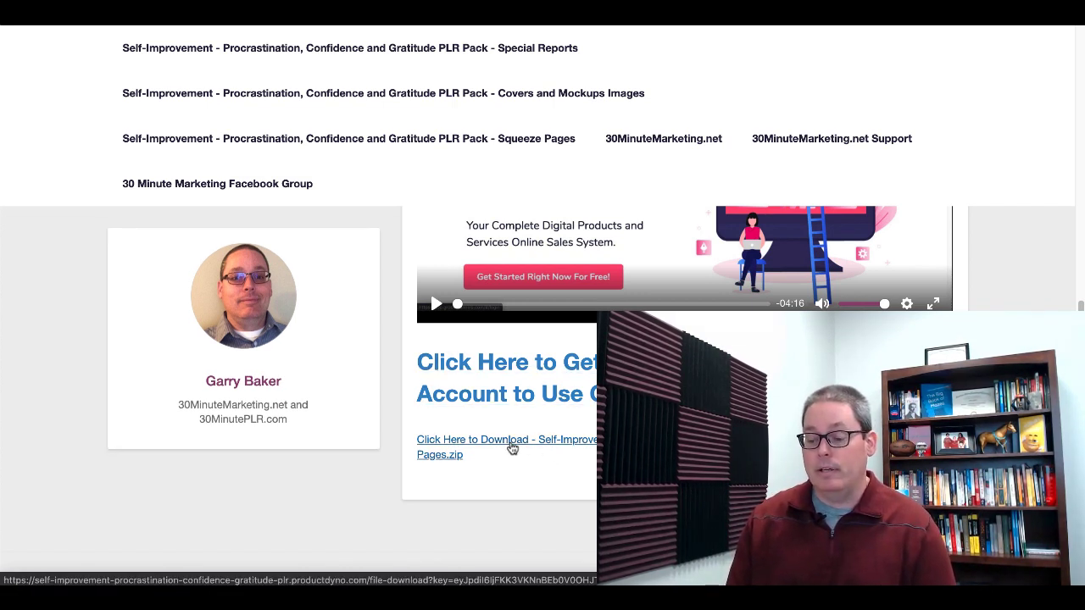
Step: Download the squeeze pages ZIP and open it from the download bar
click(512, 449)
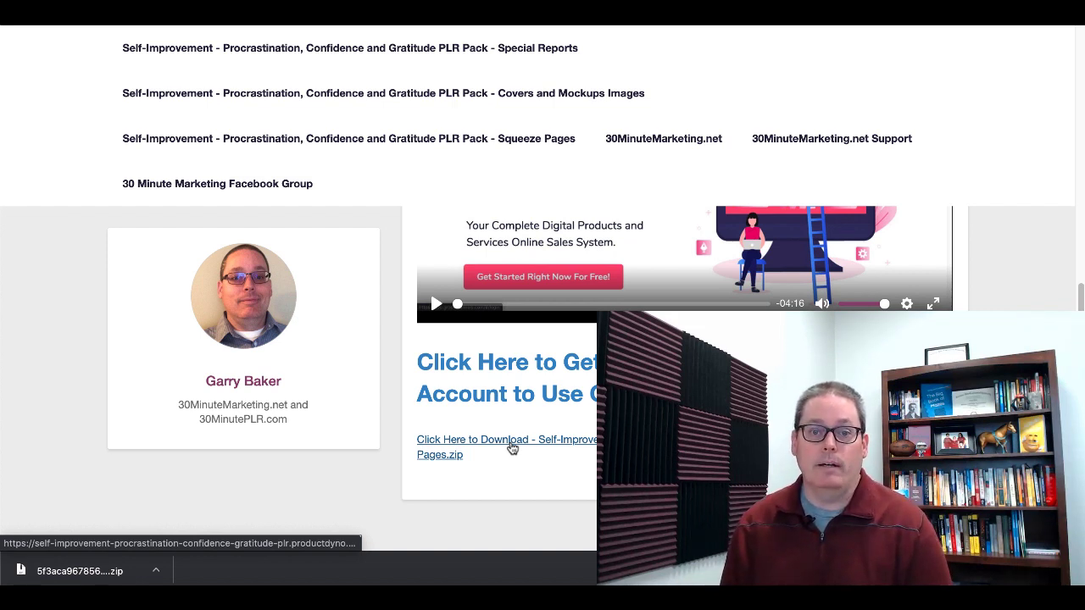
click(157, 573)
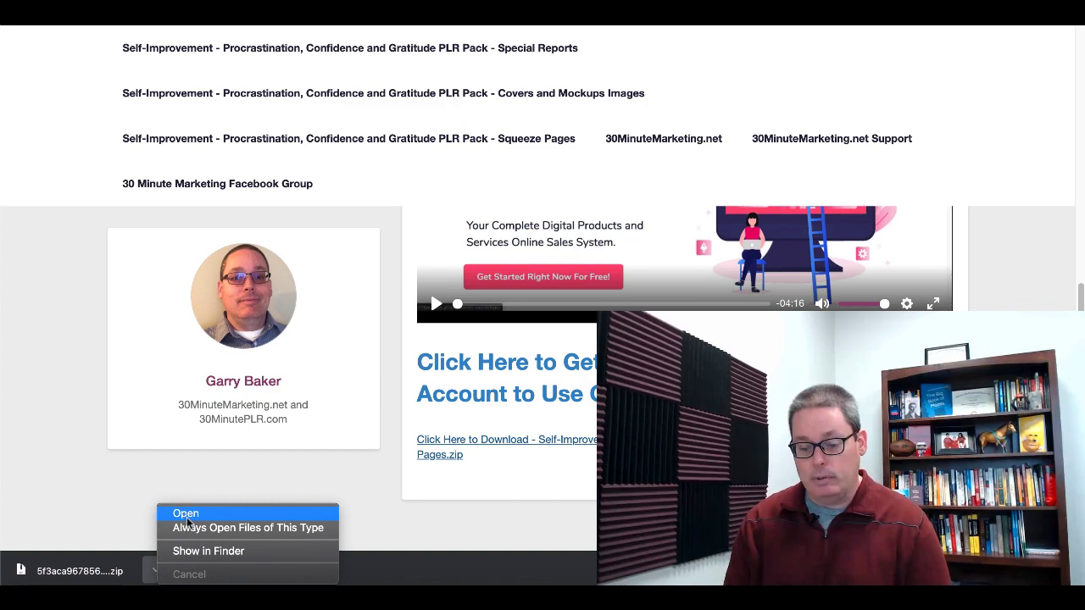
click(187, 511)
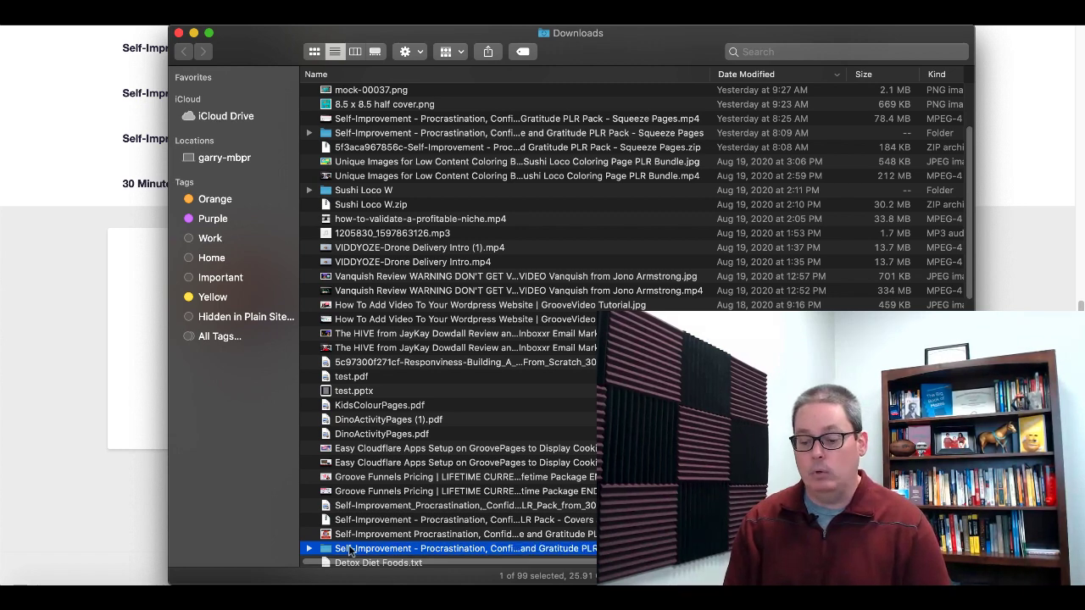
Step: In Squeeze Pages 3, extract the GroovePages Site ZIP and open its index.html
double_click(348, 548)
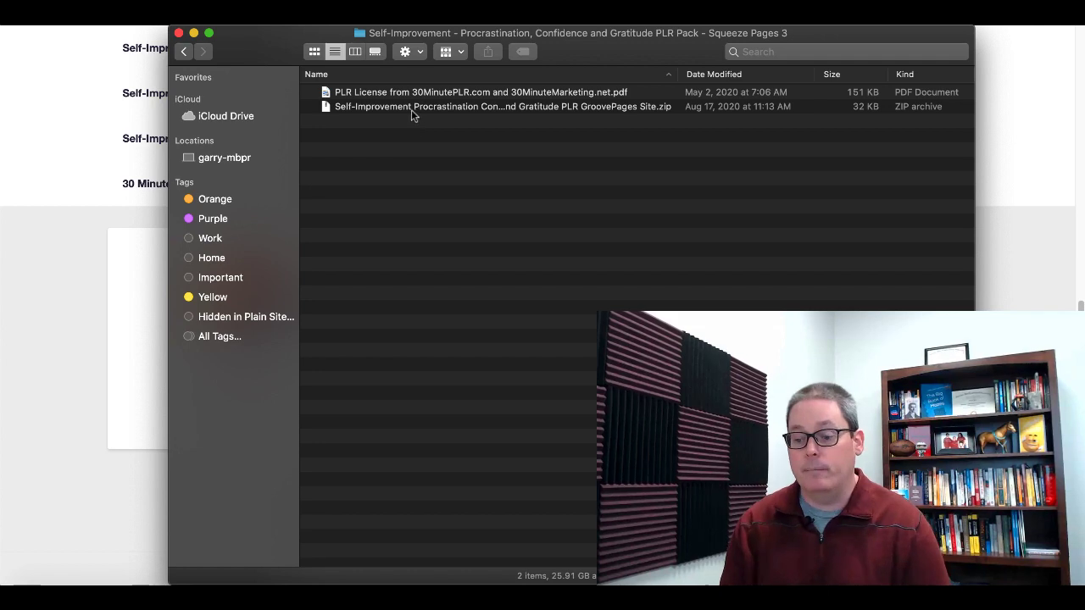
click(412, 107)
double_click(411, 110)
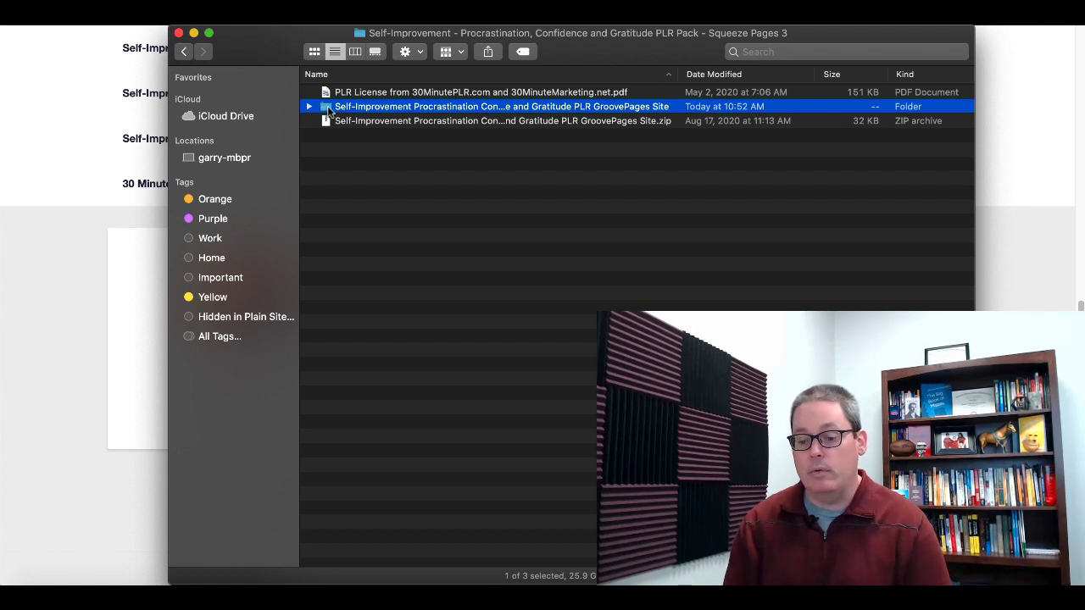
double_click(329, 108)
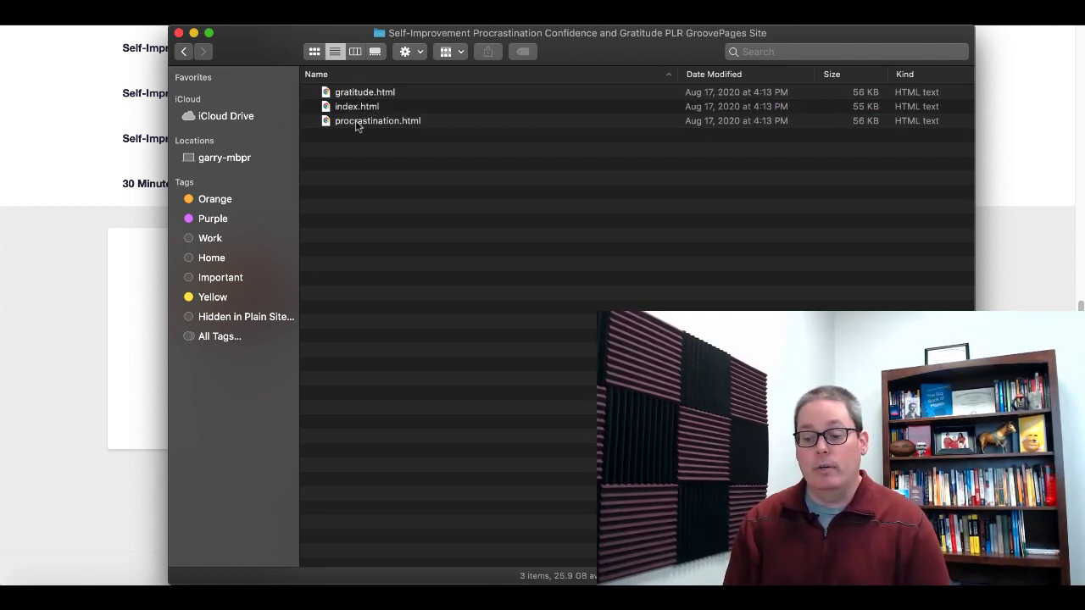
click(353, 111)
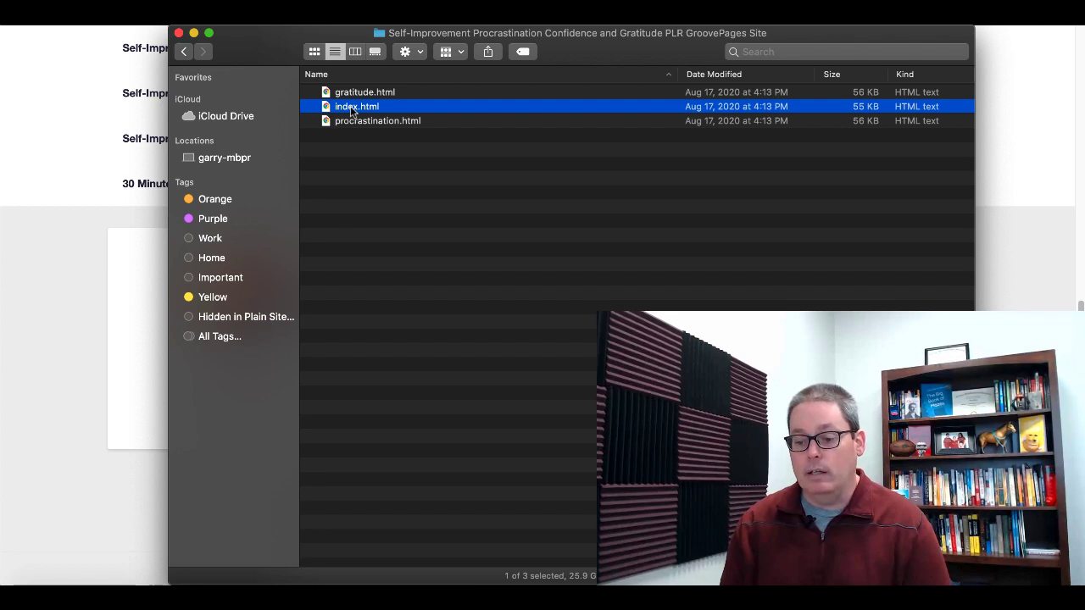
double_click(353, 107)
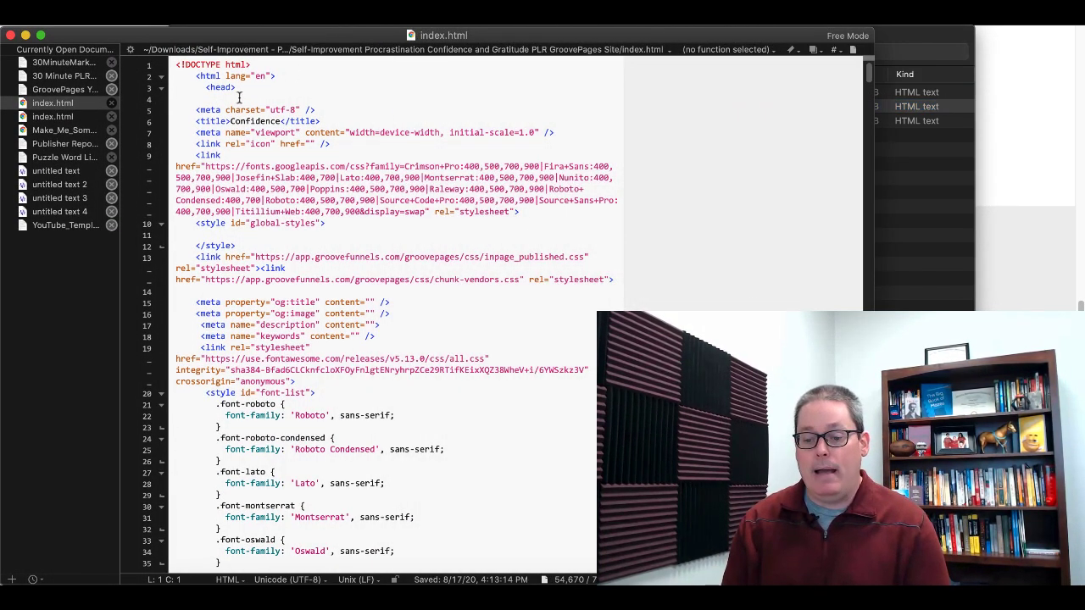
Step: Select all of index.html's HTML source in BBEdit and copy it
scroll(319, 327, down, 20)
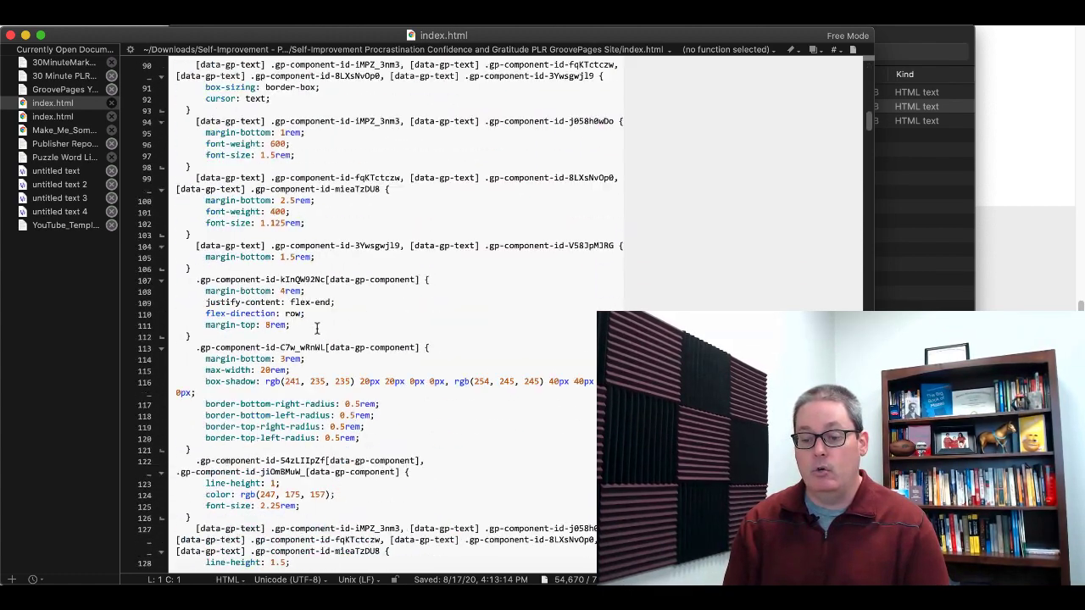
scroll(319, 328, up, 20)
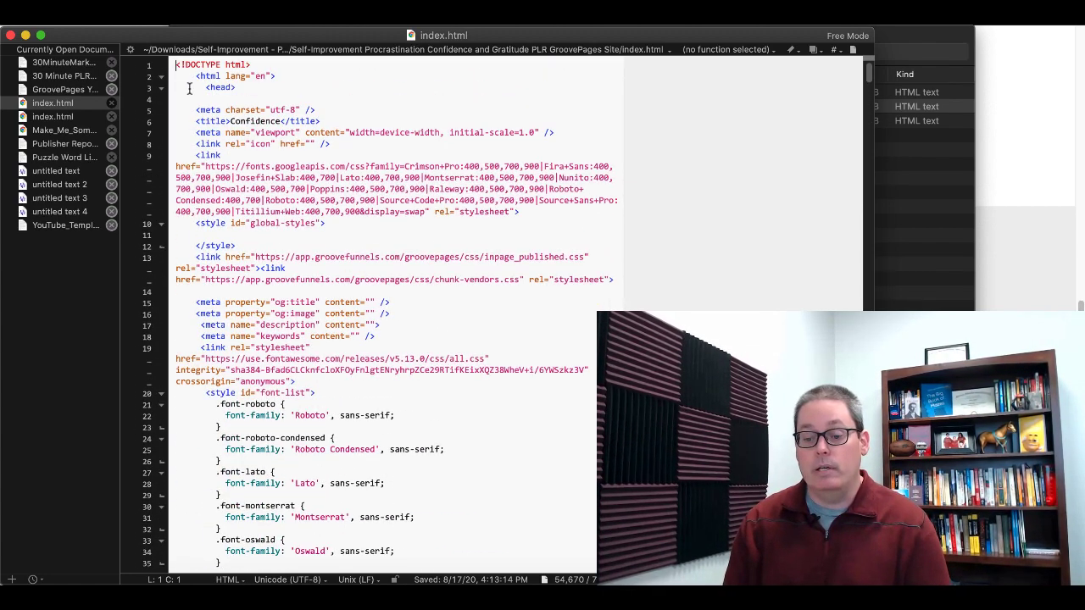
key(super+a)
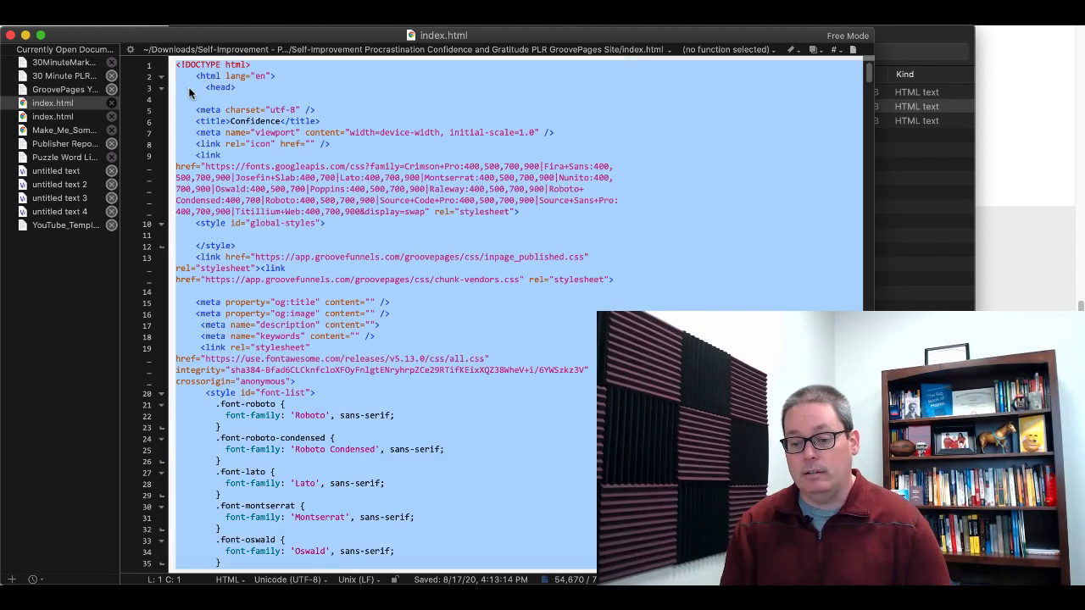
right_click(190, 90)
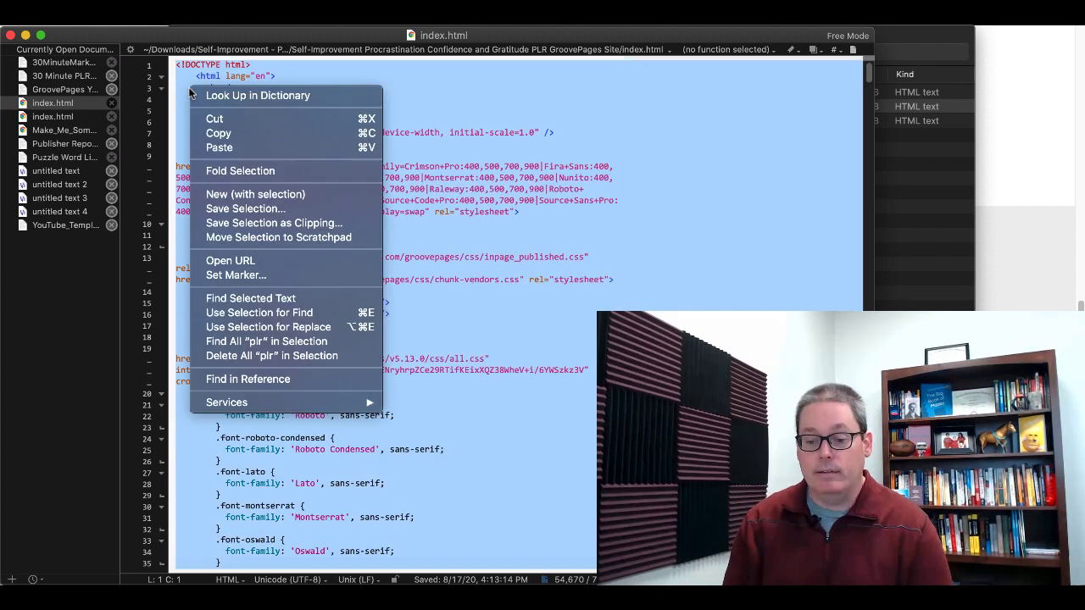
click(222, 133)
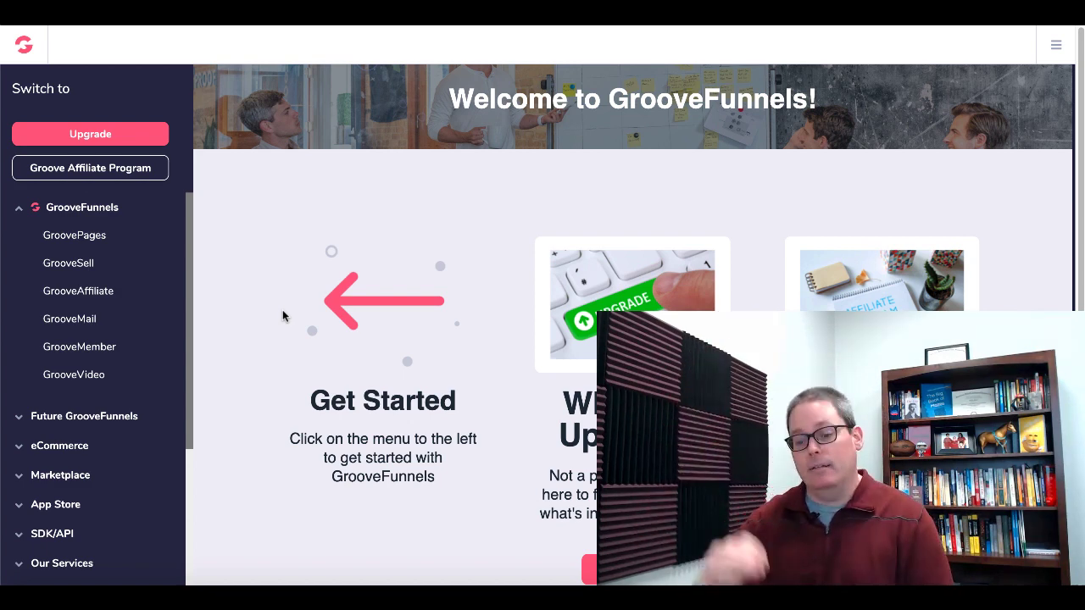
Step: Create a new GroovePages site from a blank template
click(97, 238)
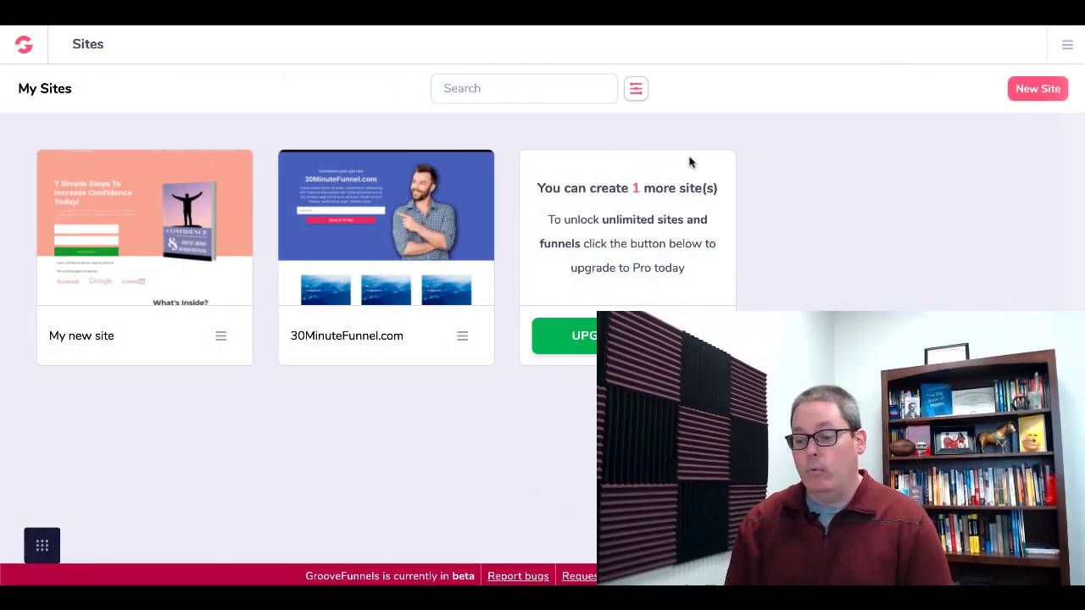
click(1026, 92)
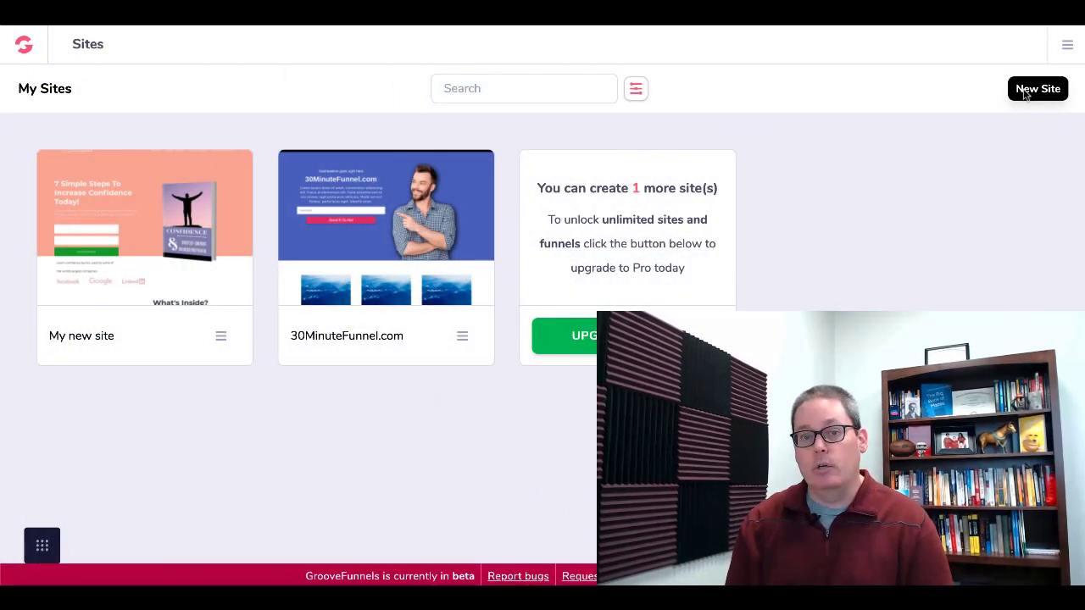
click(179, 211)
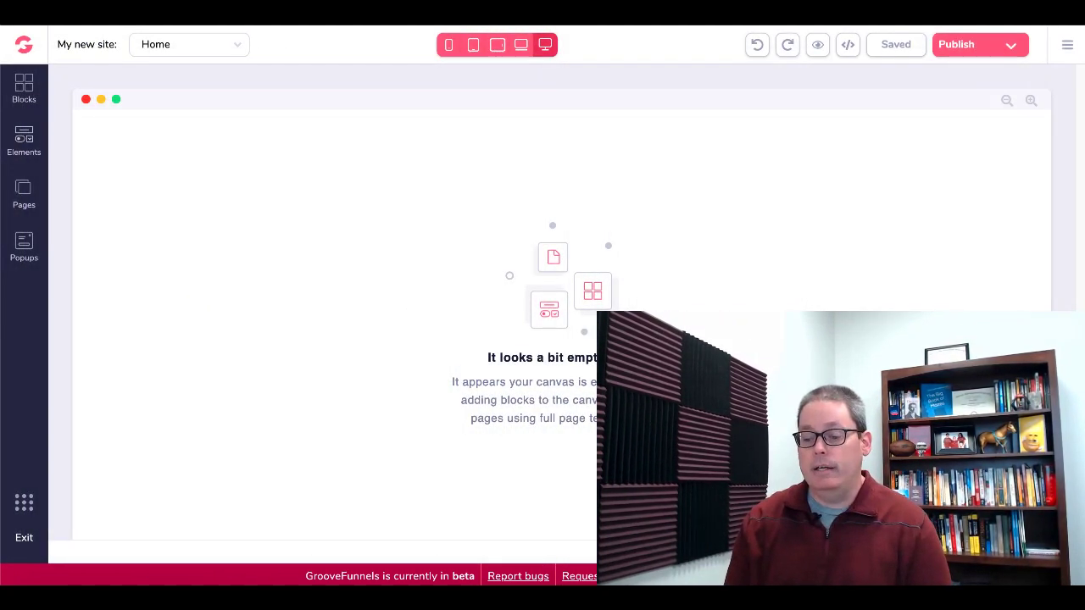
Step: Paste the copied HTML into the Home page's source code and save
click(850, 53)
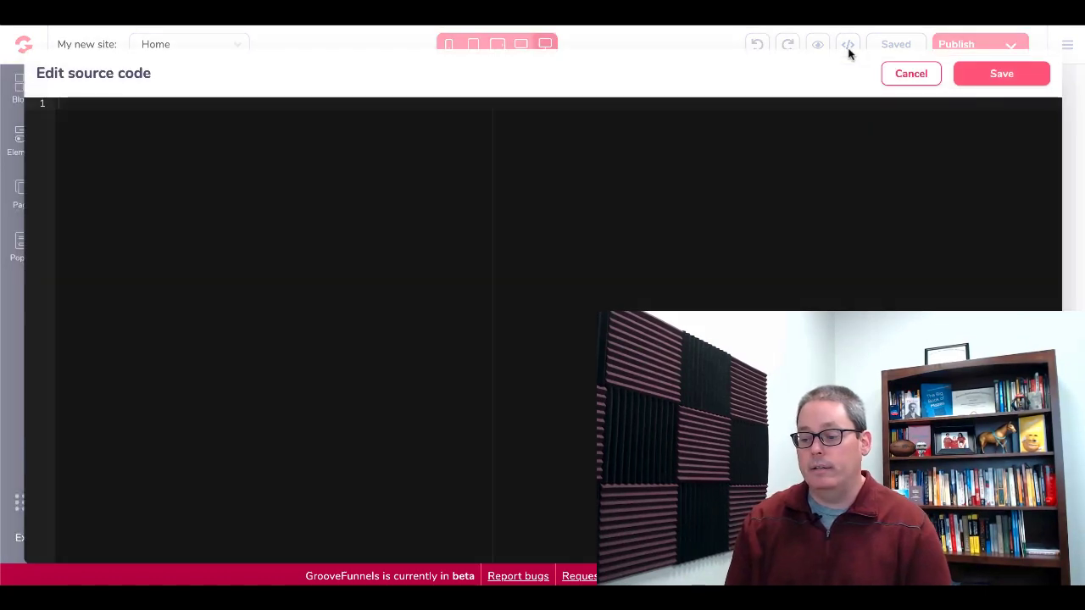
right_click(413, 180)
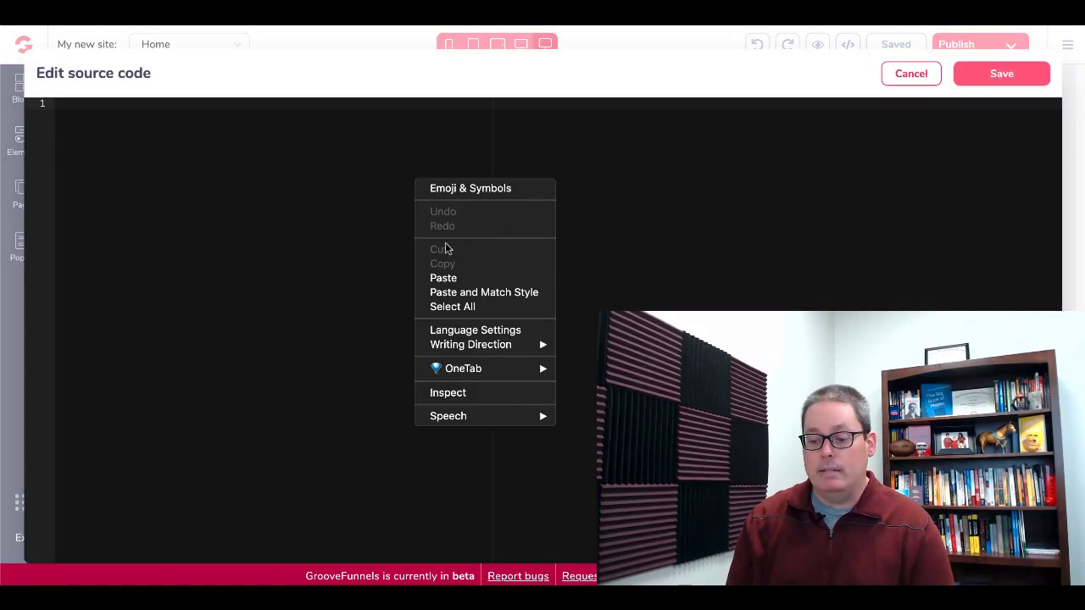
click(454, 278)
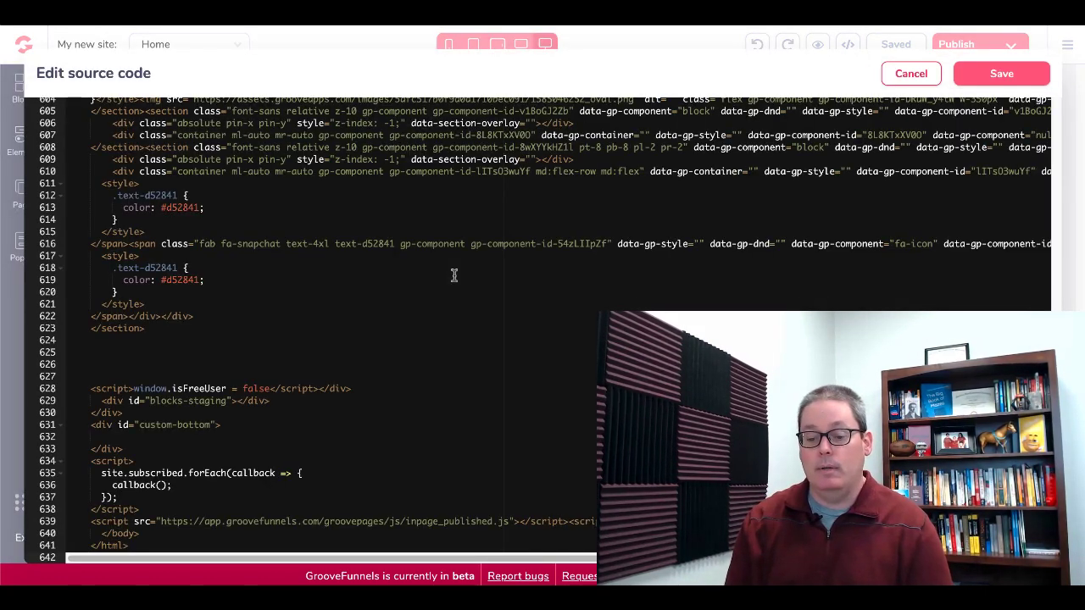
click(984, 82)
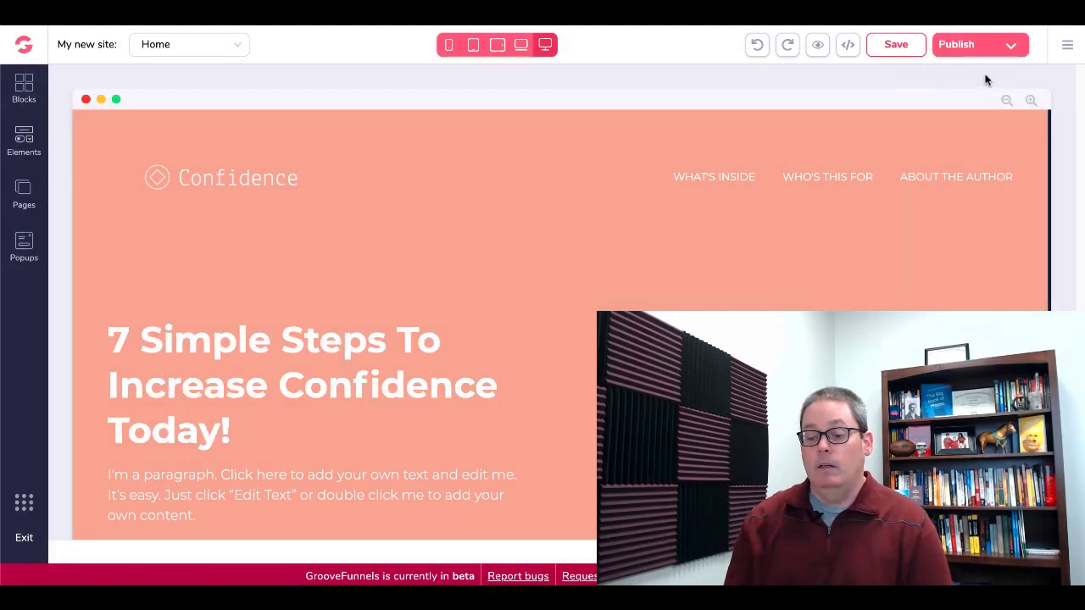
Step: Open and close the hero image settings on the Home page
scroll(465, 373, down, 5)
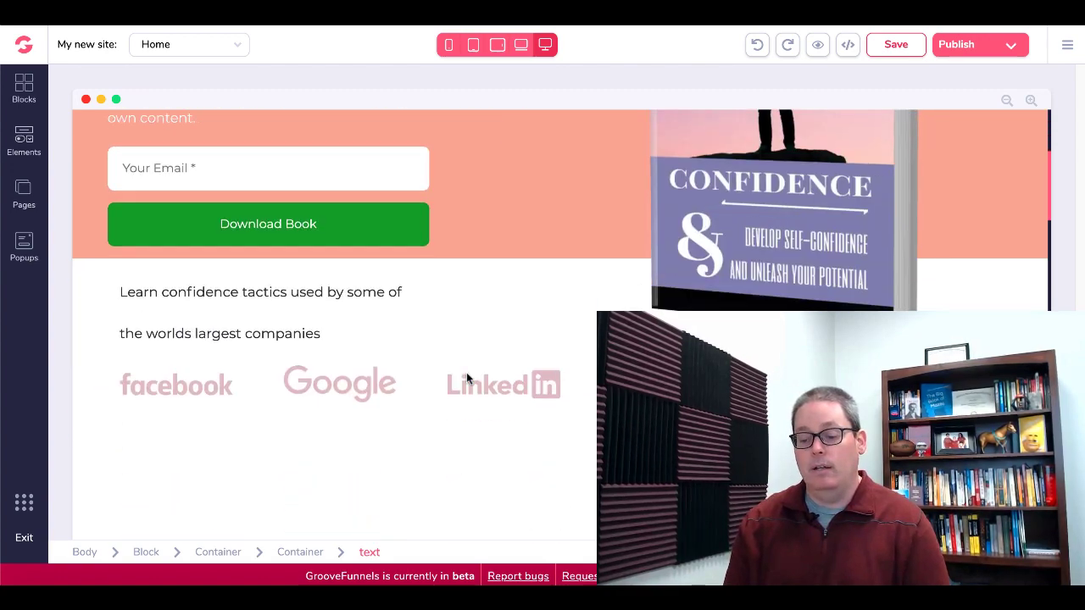
scroll(467, 379, down, 15)
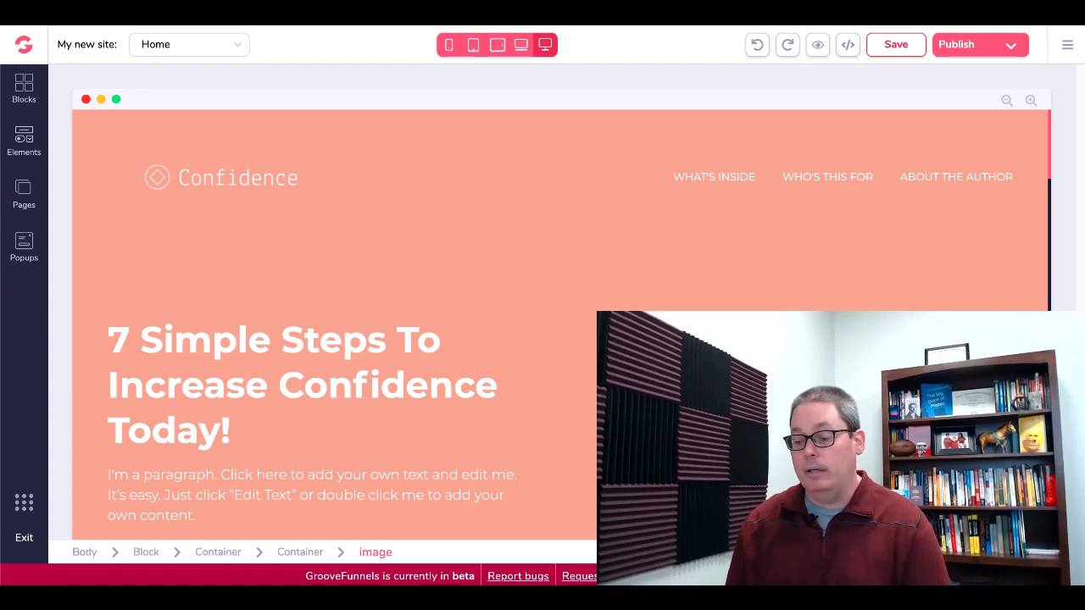
click(589, 381)
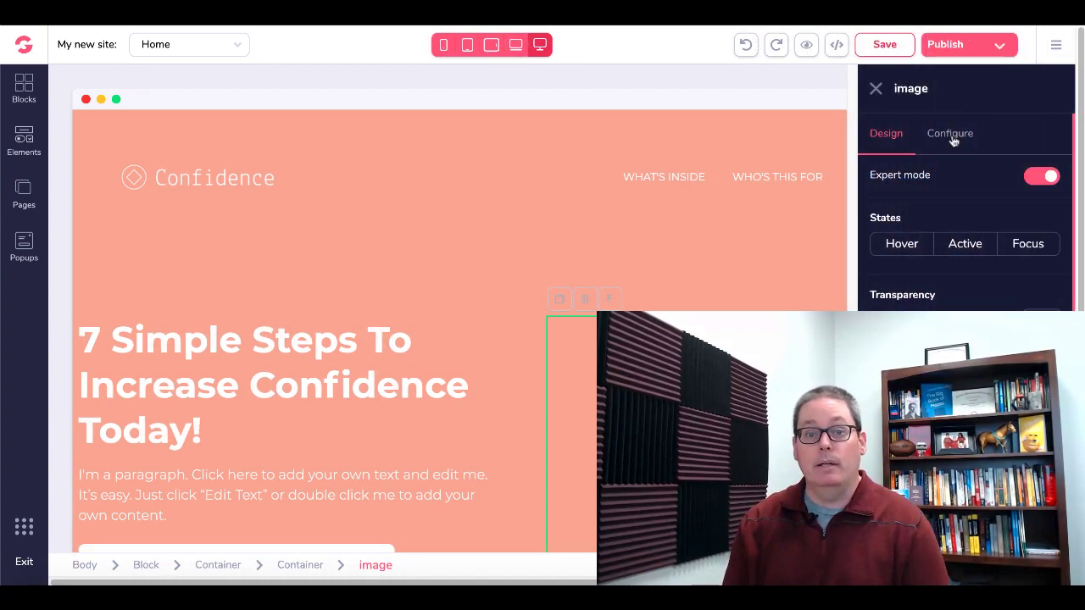
click(877, 92)
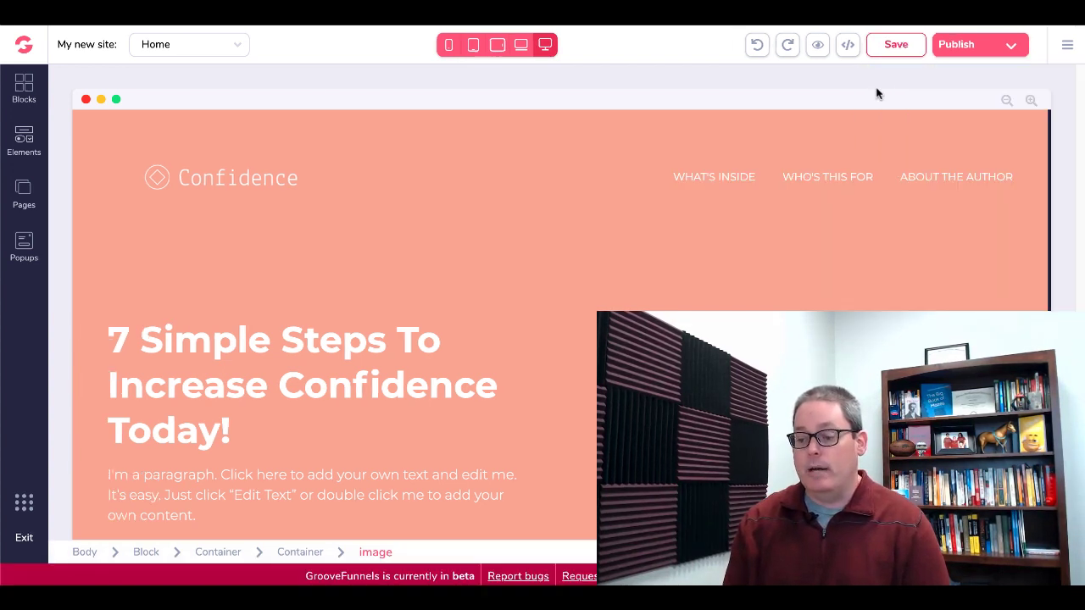
Step: Clone the Home page into Home copy, then switch back to Home
click(22, 193)
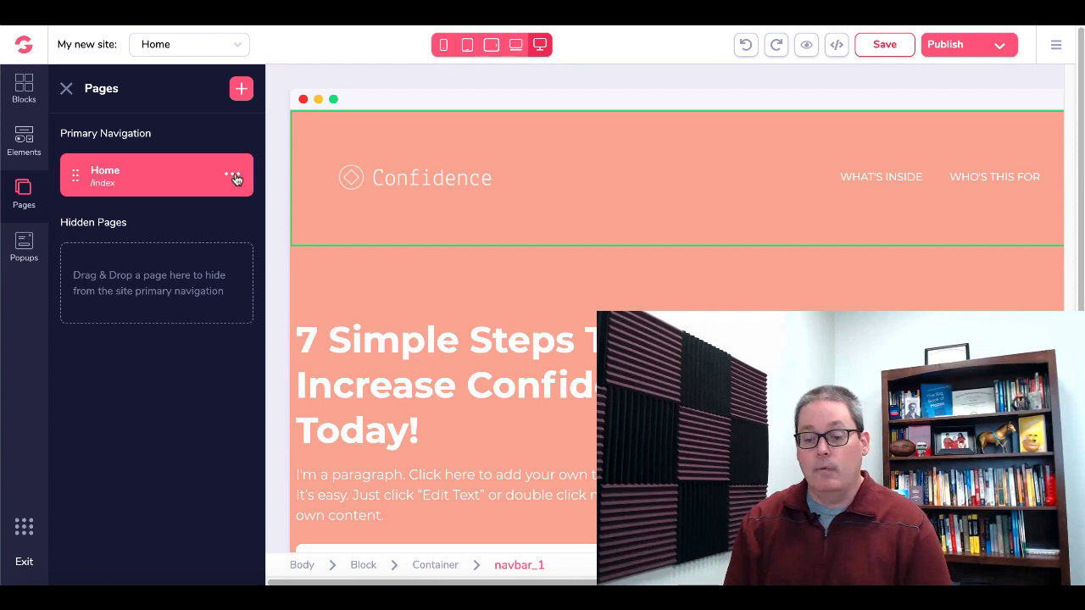
click(233, 175)
click(87, 266)
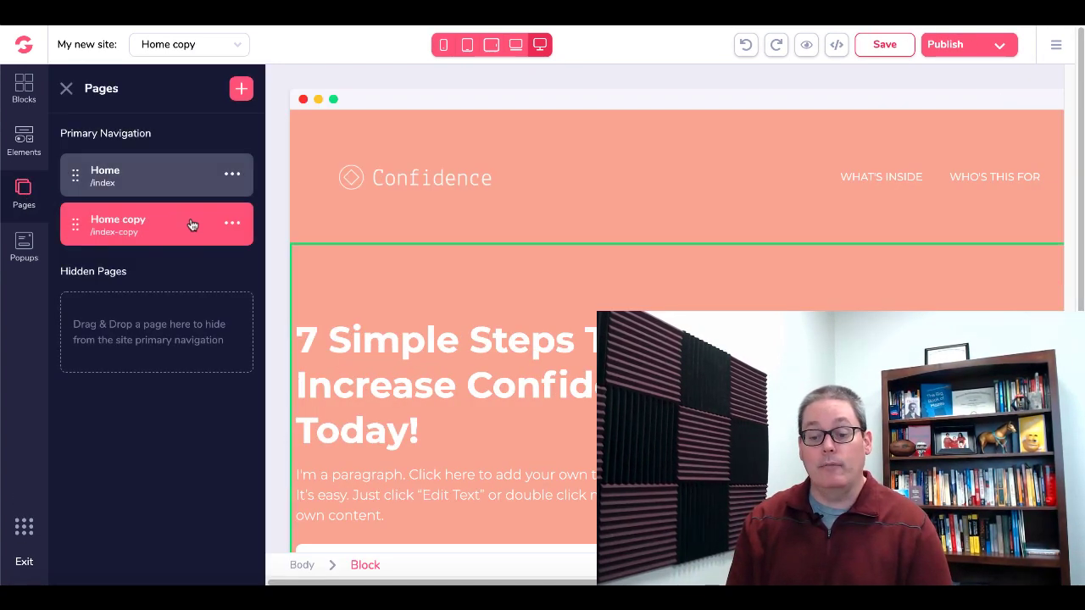
click(140, 177)
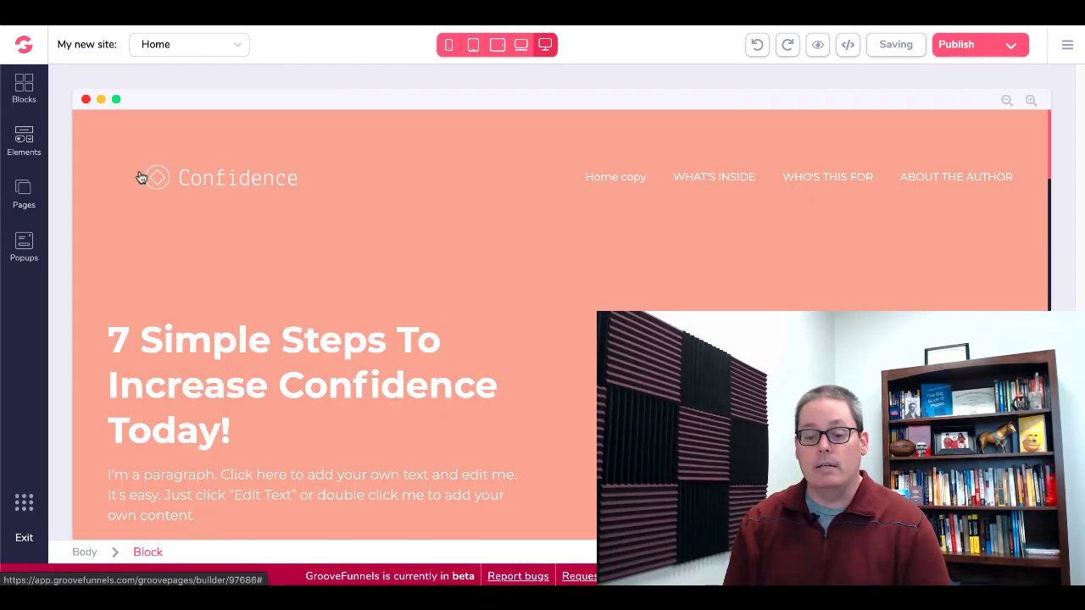
click(235, 44)
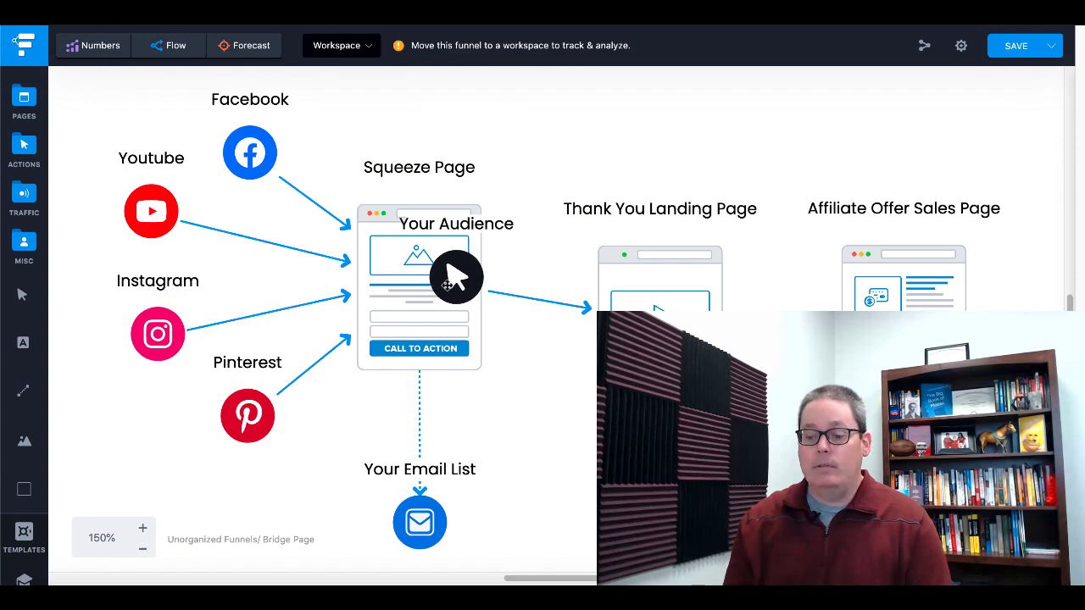
Step: Drag Your Audience from the Squeeze Page via Facebook onto the Thank You Landing Page
drag(450, 276, 645, 296)
drag(569, 331, 686, 330)
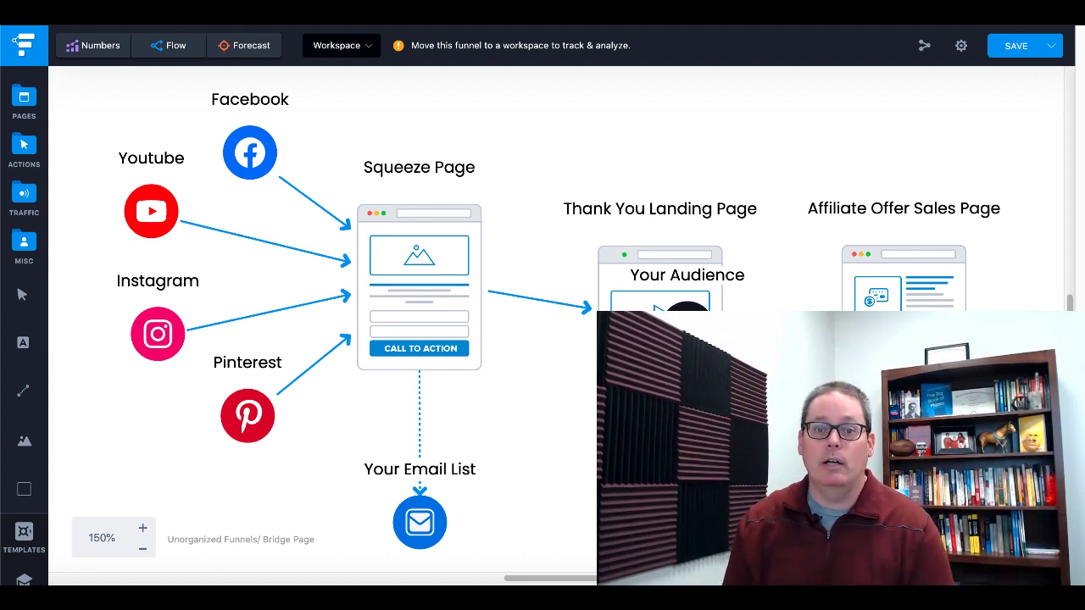
mouse_move(687, 330)
mouse_down()
mouse_move(643, 338)
mouse_move(668, 358)
mouse_move(695, 316)
mouse_move(666, 324)
mouse_move(678, 373)
mouse_move(778, 343)
mouse_move(906, 326)
mouse_move(682, 327)
mouse_up()
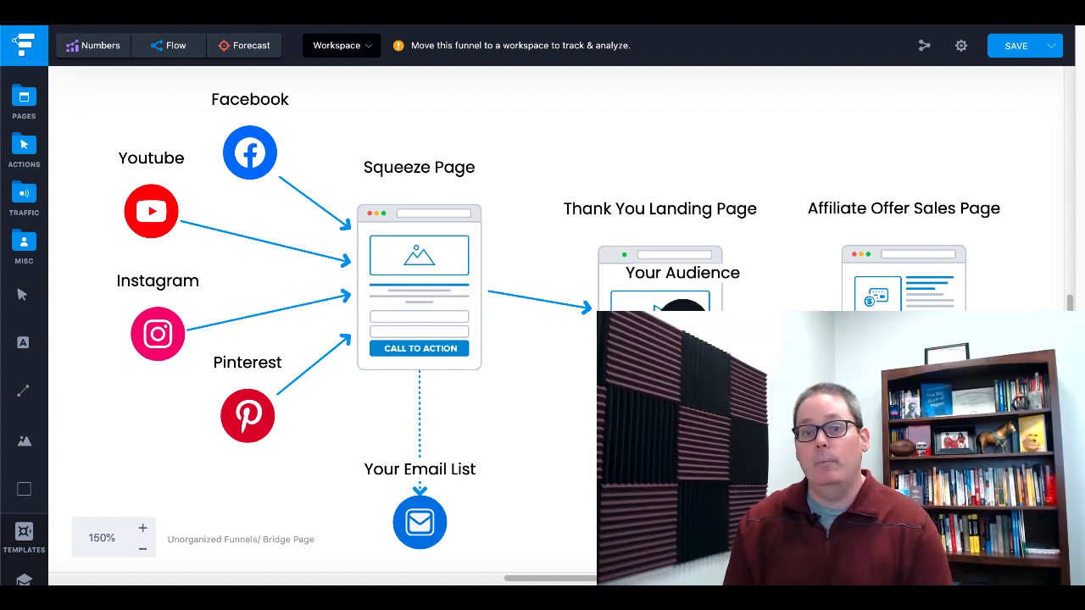
drag(682, 327, 682, 328)
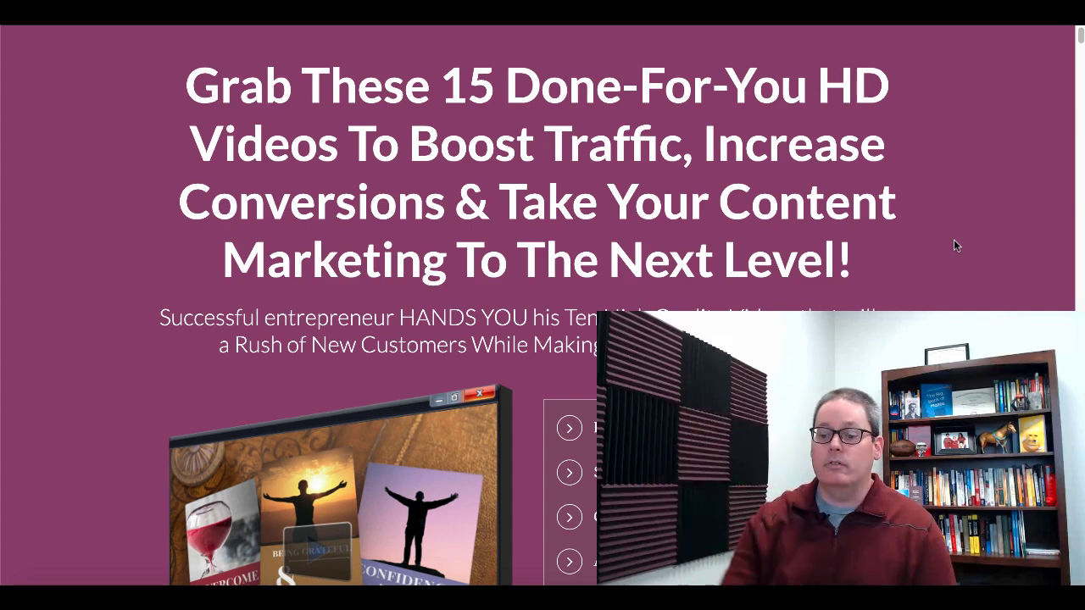
Step: Scroll the video-pack sales page past the benefits down to the Sample 2 video
scroll(955, 245, down, 3)
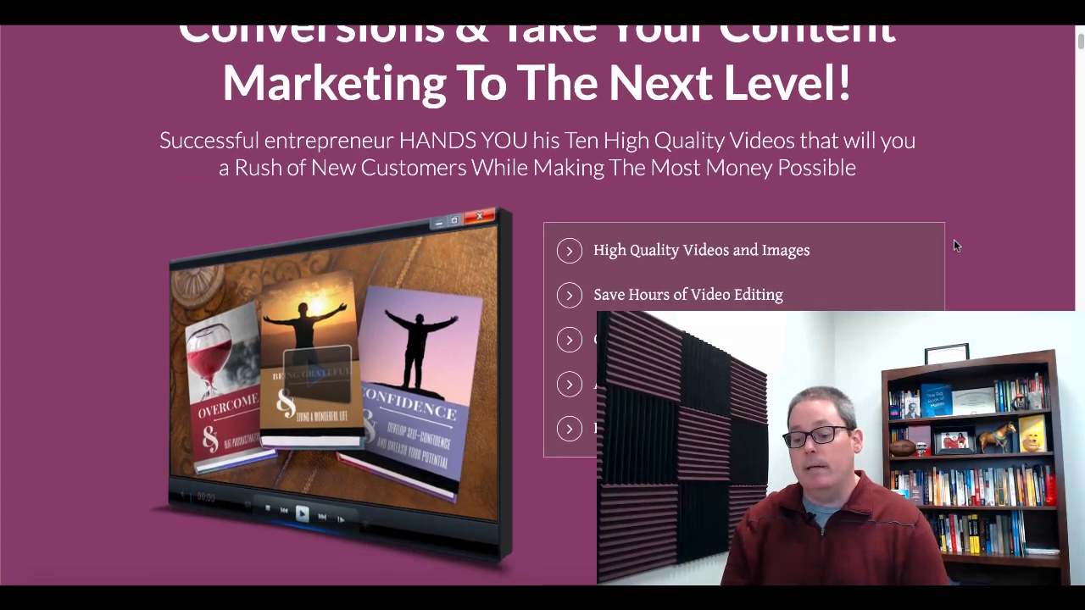
scroll(955, 242, down, 3)
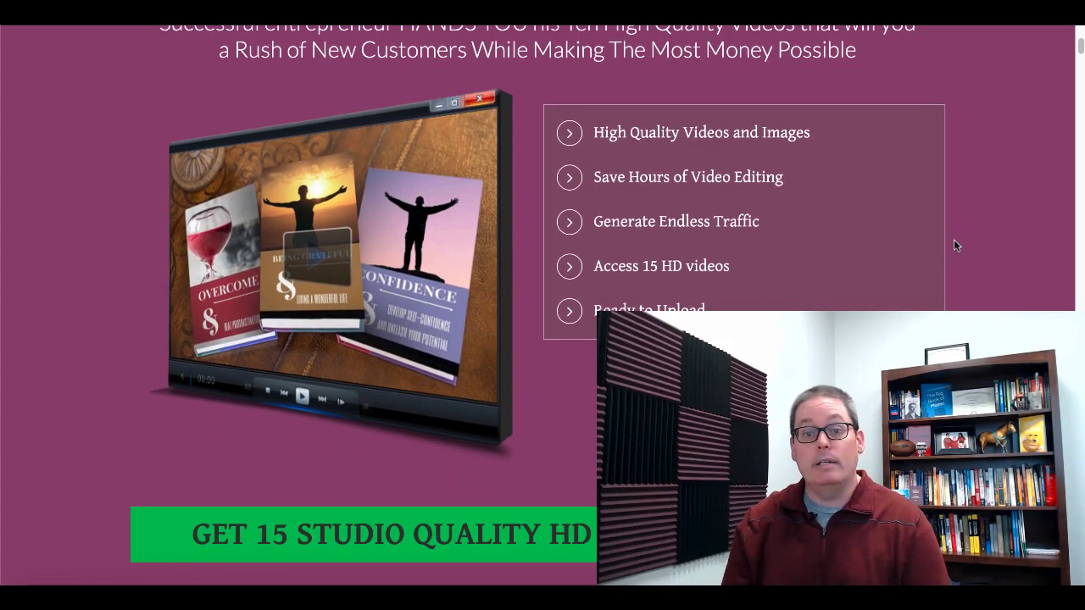
scroll(954, 245, down, 3)
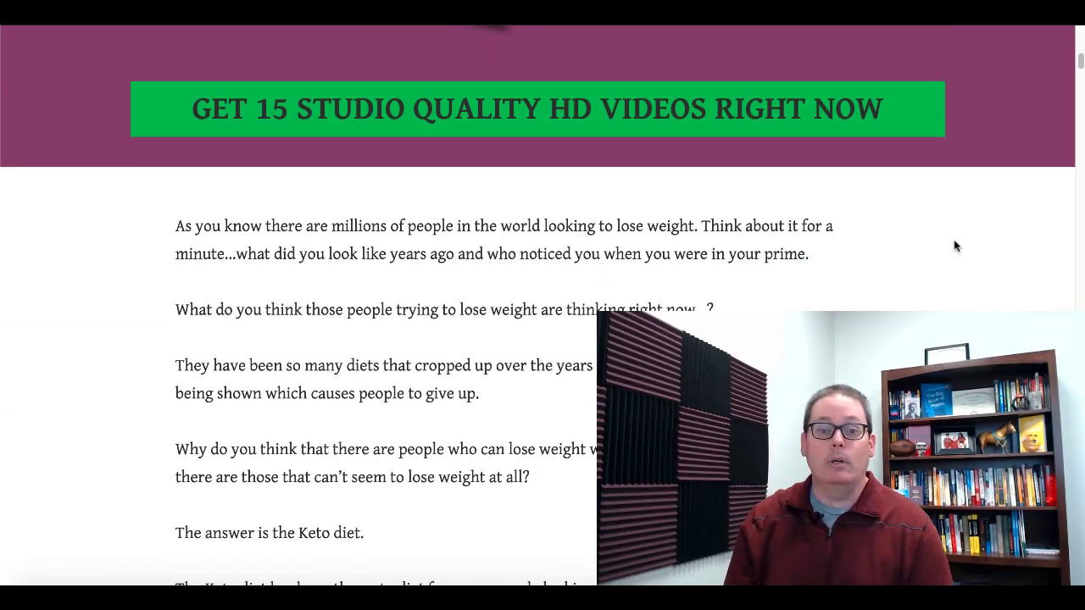
scroll(954, 246, down, 6)
scroll(953, 245, down, 4)
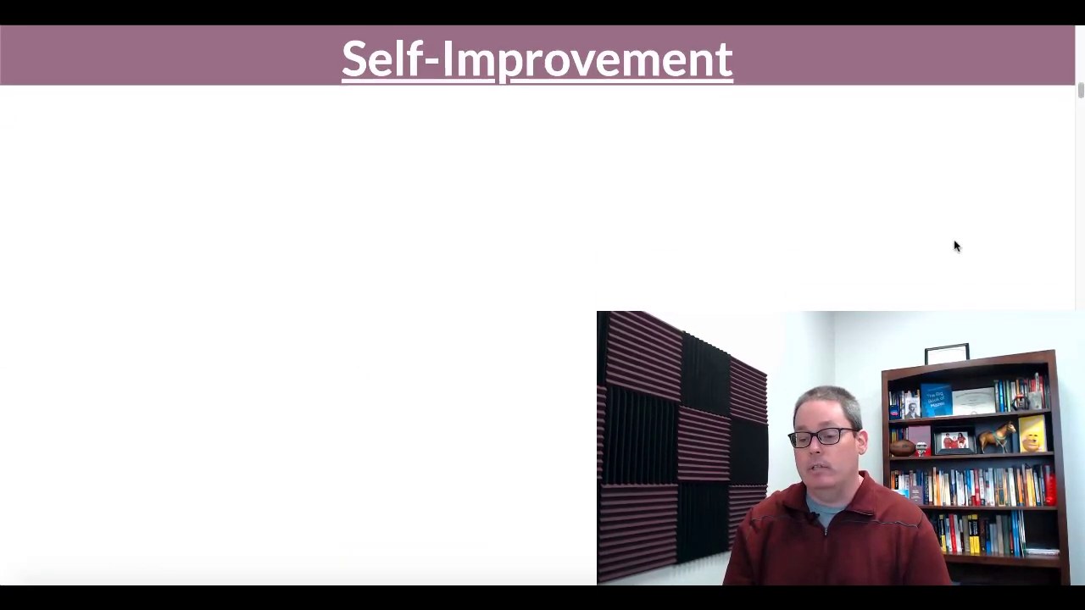
scroll(954, 244, down, 4)
scroll(954, 245, down, 10)
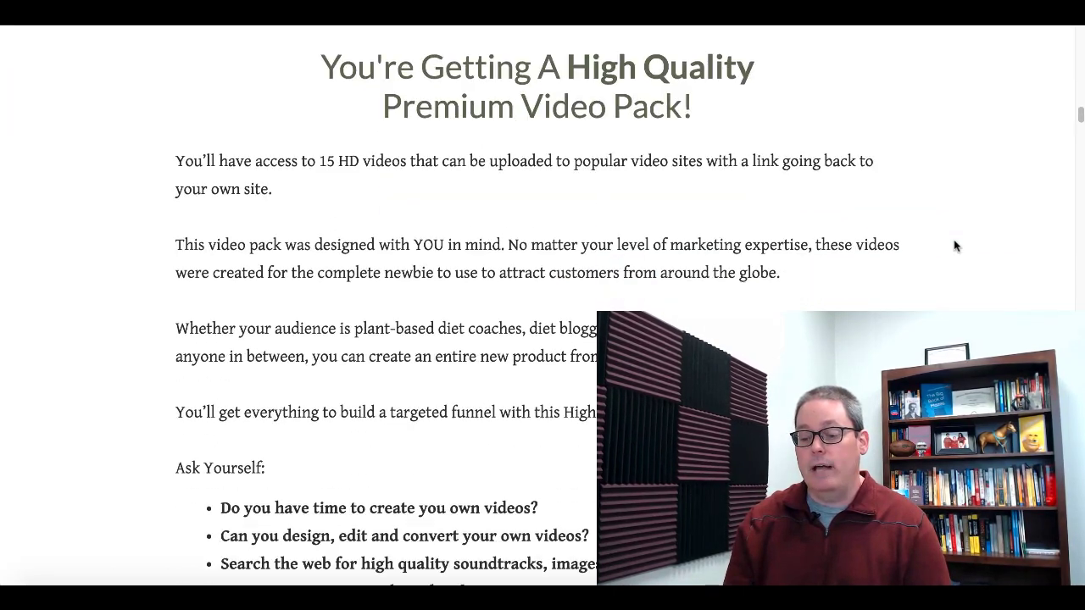
scroll(954, 246, down, 4)
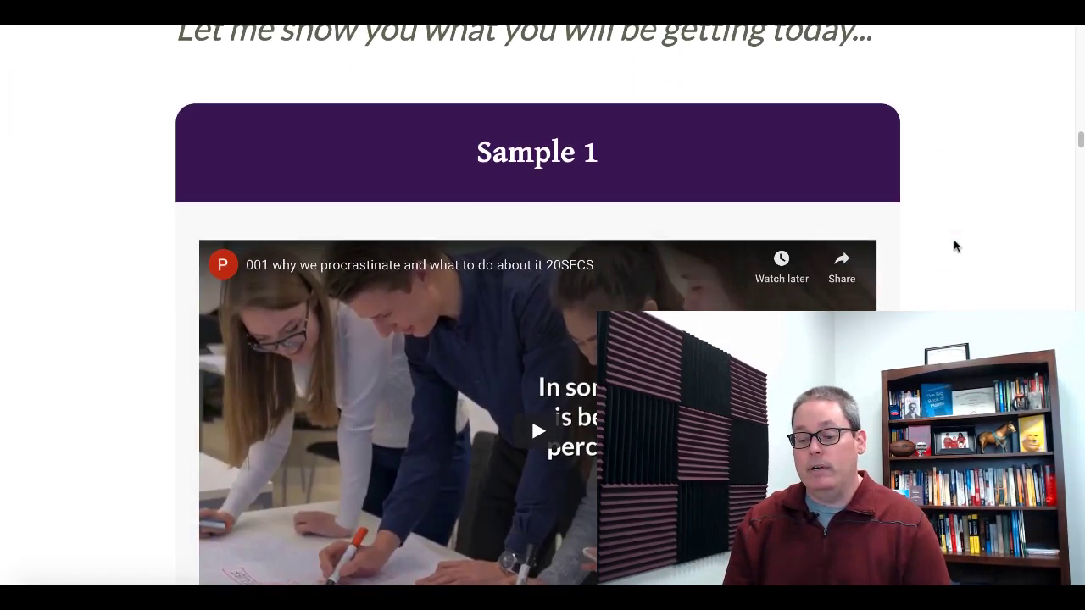
scroll(955, 246, down, 6)
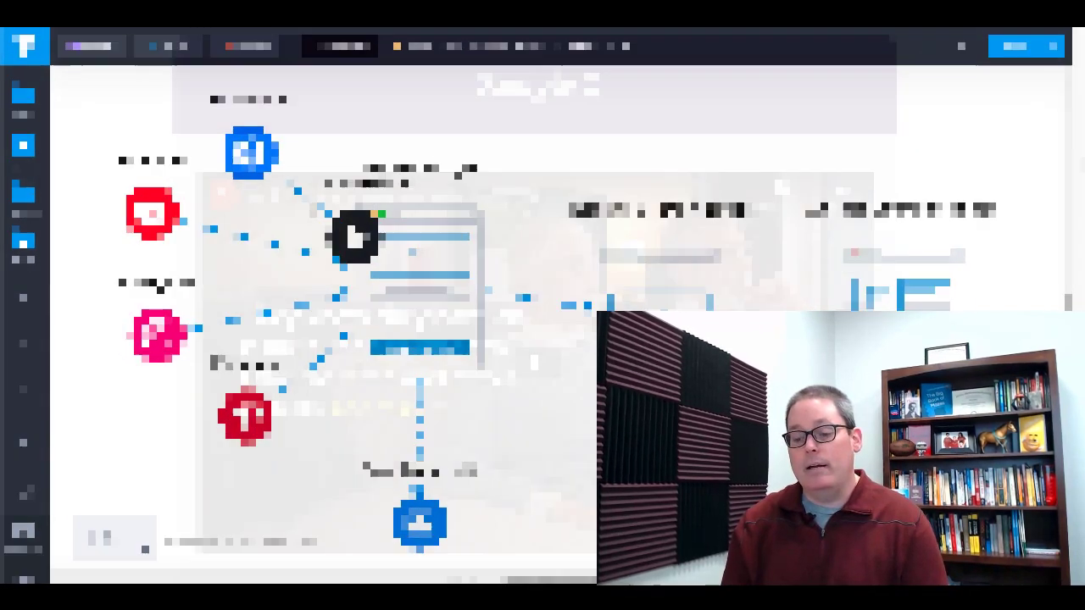
Step: Move the Your Audience marker from Facebook onto the Squeeze Page, then on to the Affiliate Offer Sales Page
drag(296, 200, 693, 342)
drag(696, 302, 899, 272)
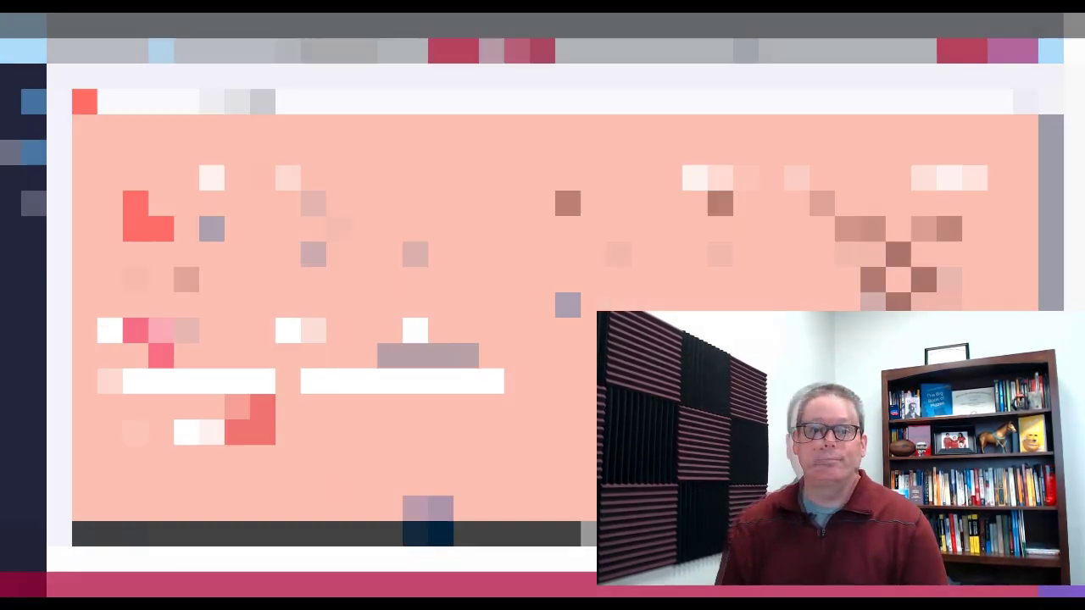
Step: Set the squeeze page opt-in form's action to Integration with AWeber, then list the site's pages
scroll(536, 296, down, 3)
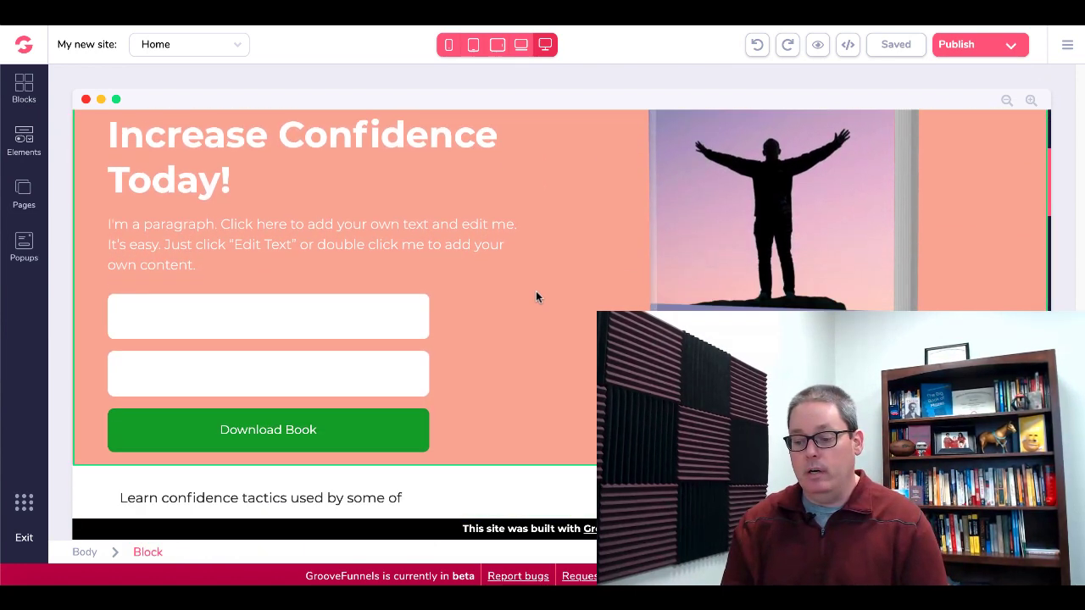
scroll(535, 296, down, 2)
scroll(536, 296, up, 1)
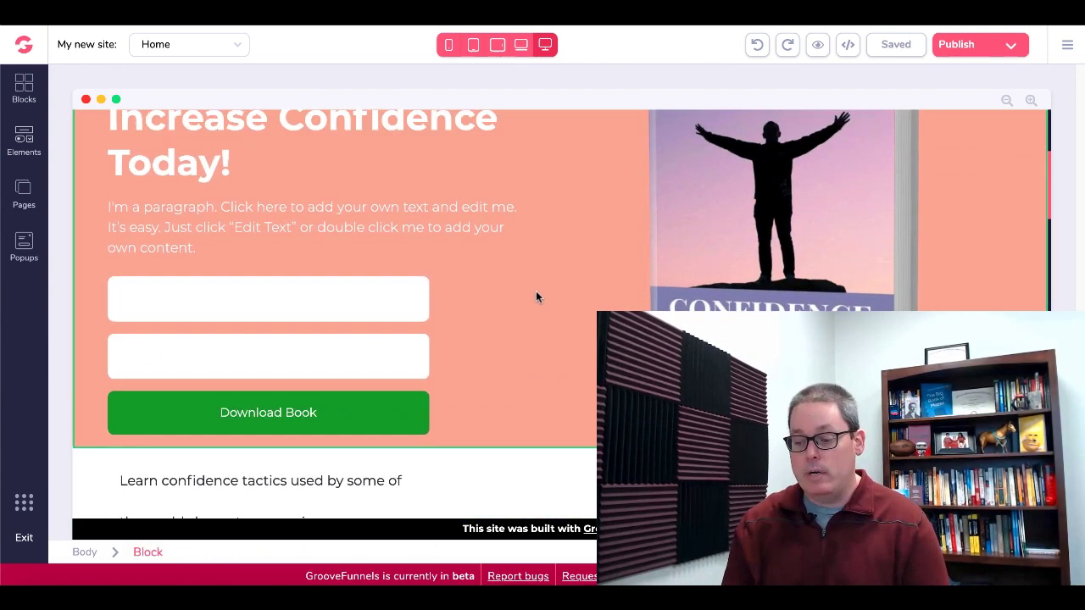
scroll(536, 296, down, 1)
scroll(536, 292, down, 1)
scroll(536, 292, up, 2)
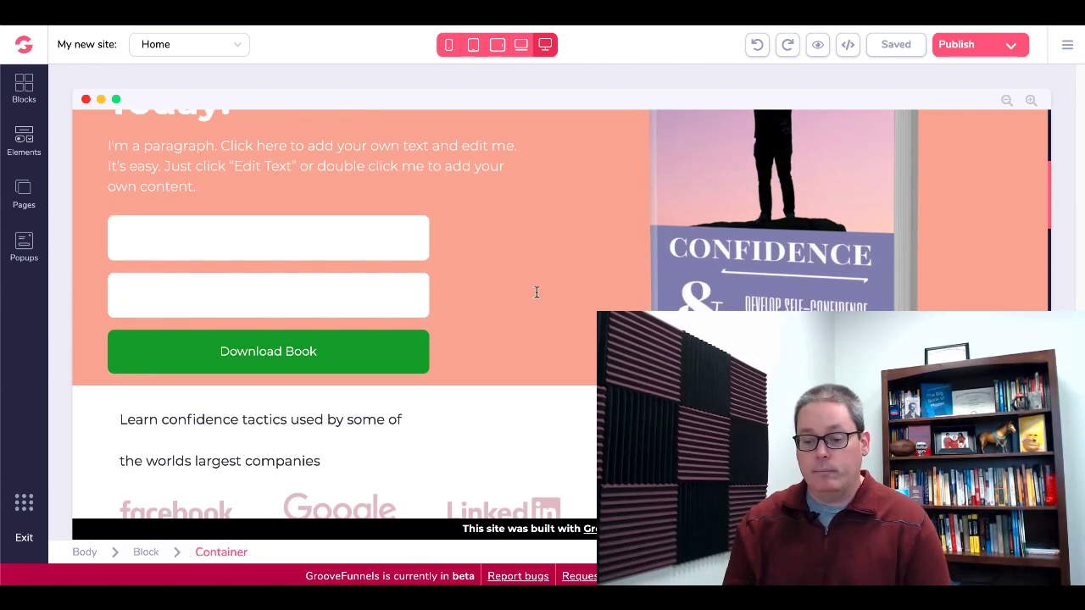
click(356, 261)
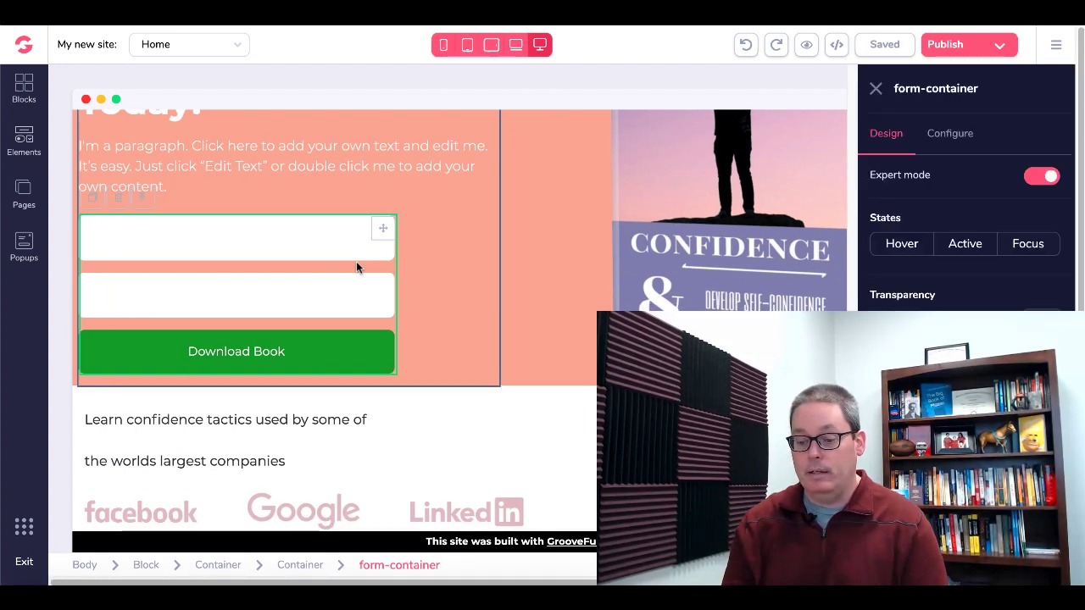
click(950, 133)
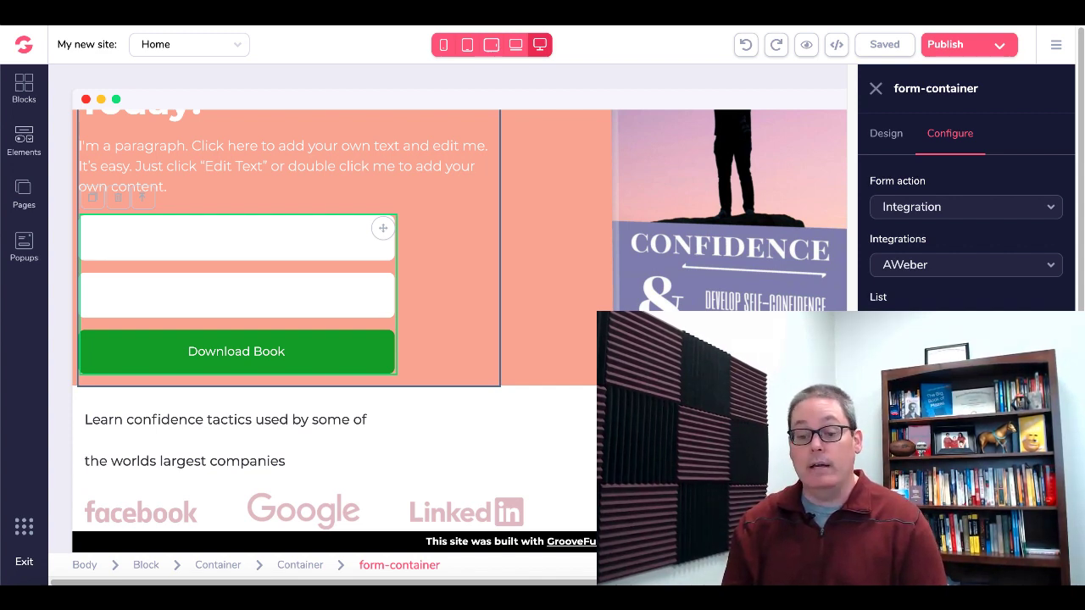
click(25, 195)
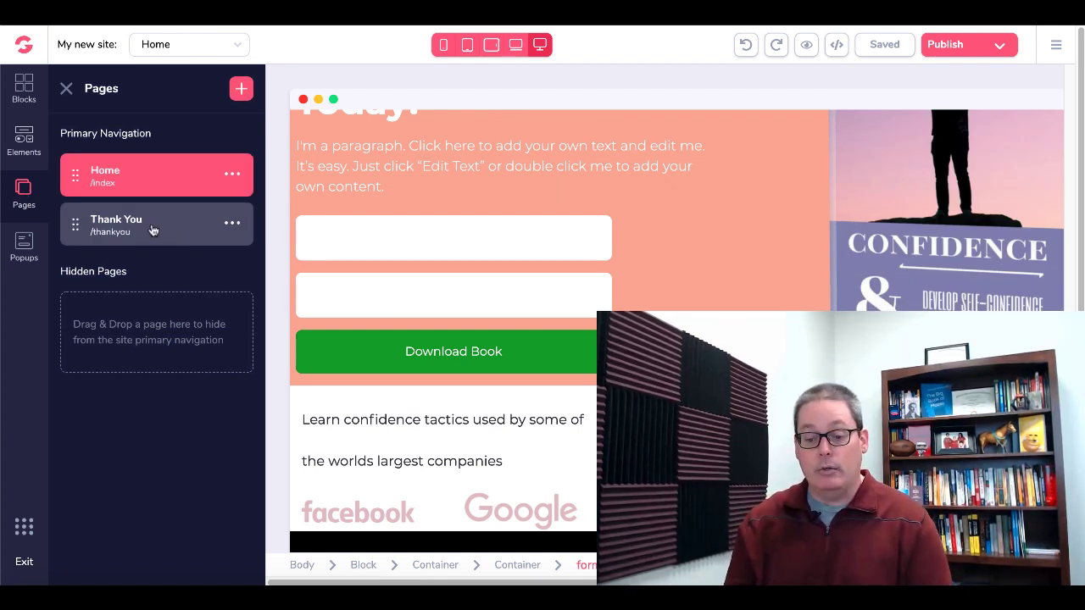
Step: Open the Thank You page down to its video embed and 'Click Here to Discover More Secrets' button
click(159, 229)
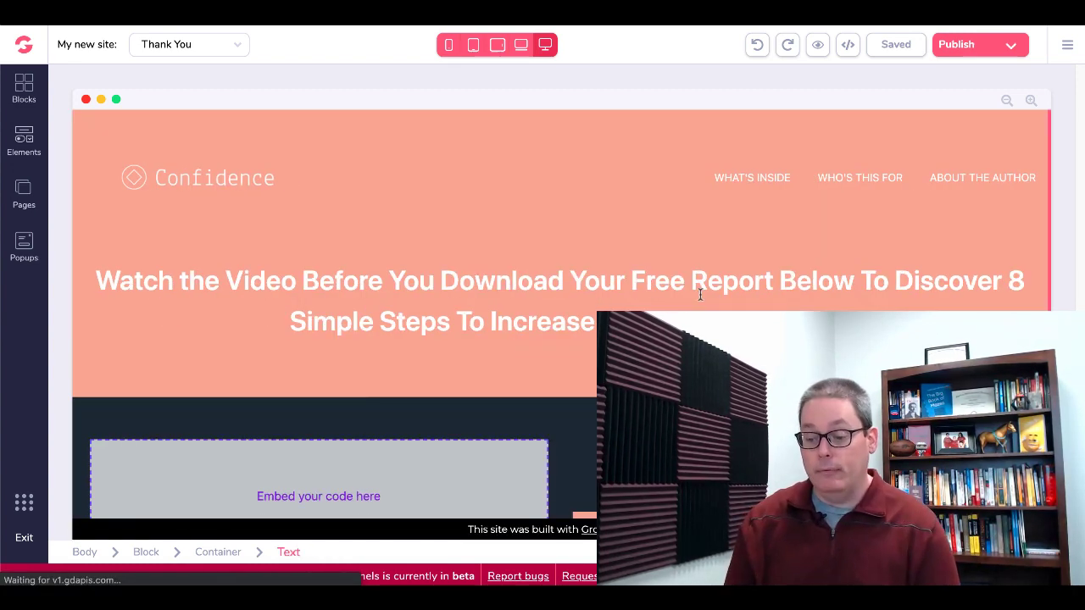
scroll(319, 466, down, 3)
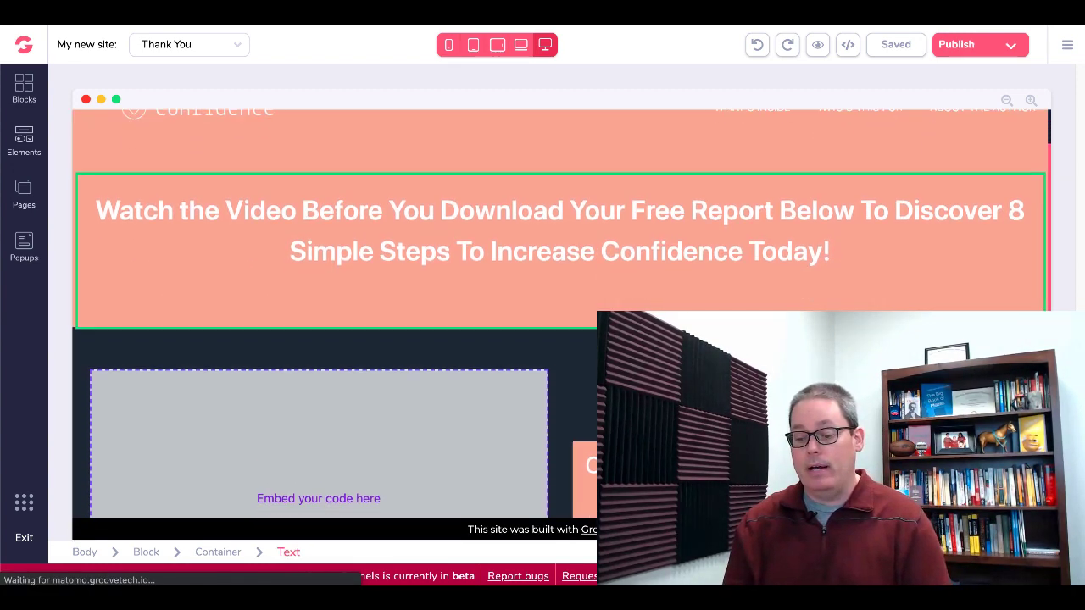
scroll(384, 334, down, 4)
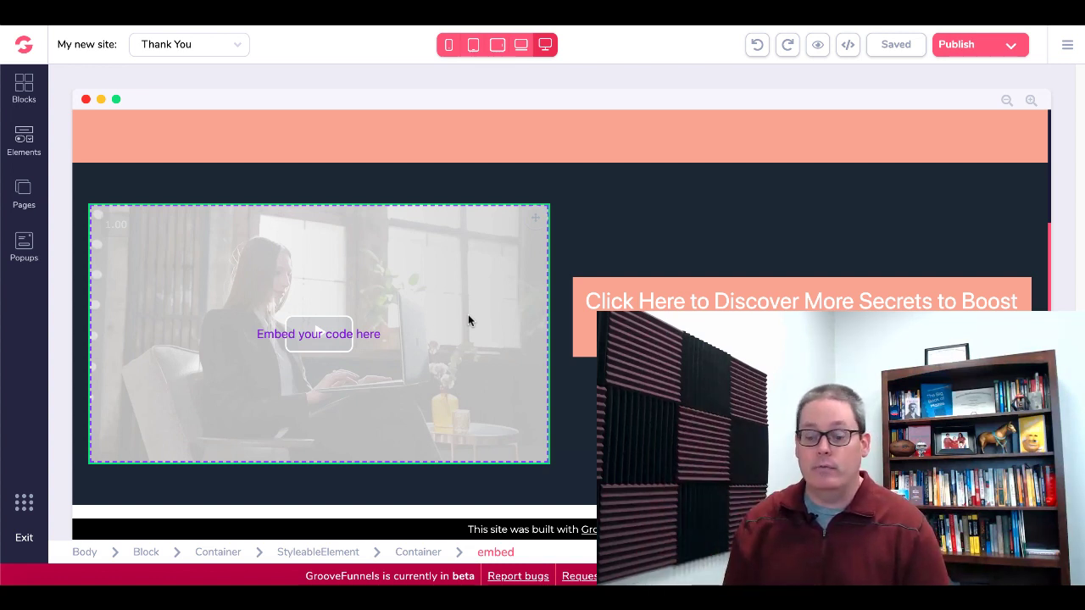
Step: Keep the Thank You button linked by URL to the ClickBank affiliate address, opening in a new tab
click(589, 339)
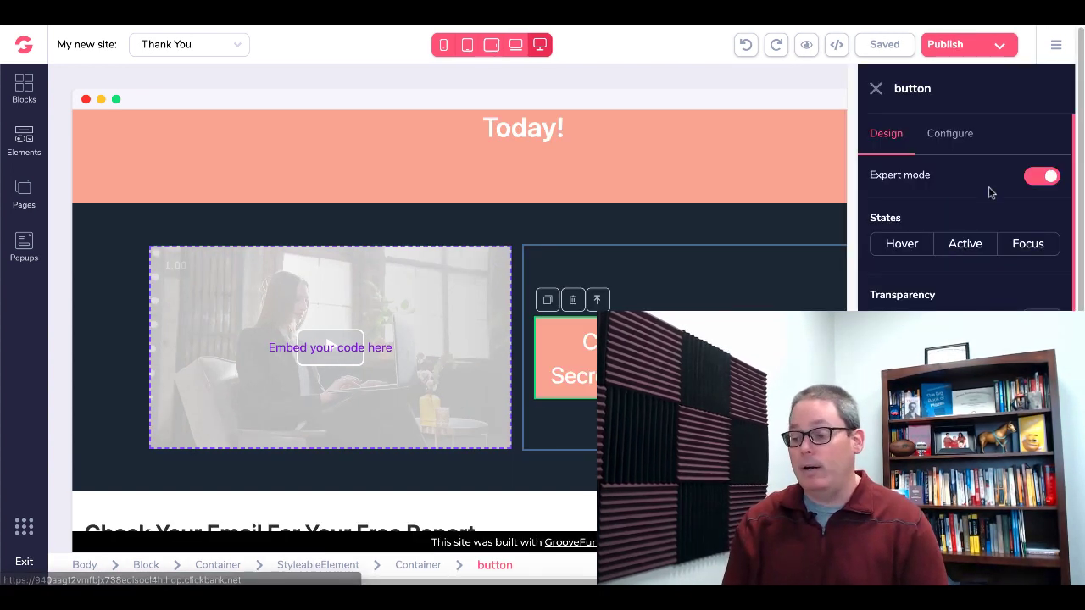
click(953, 135)
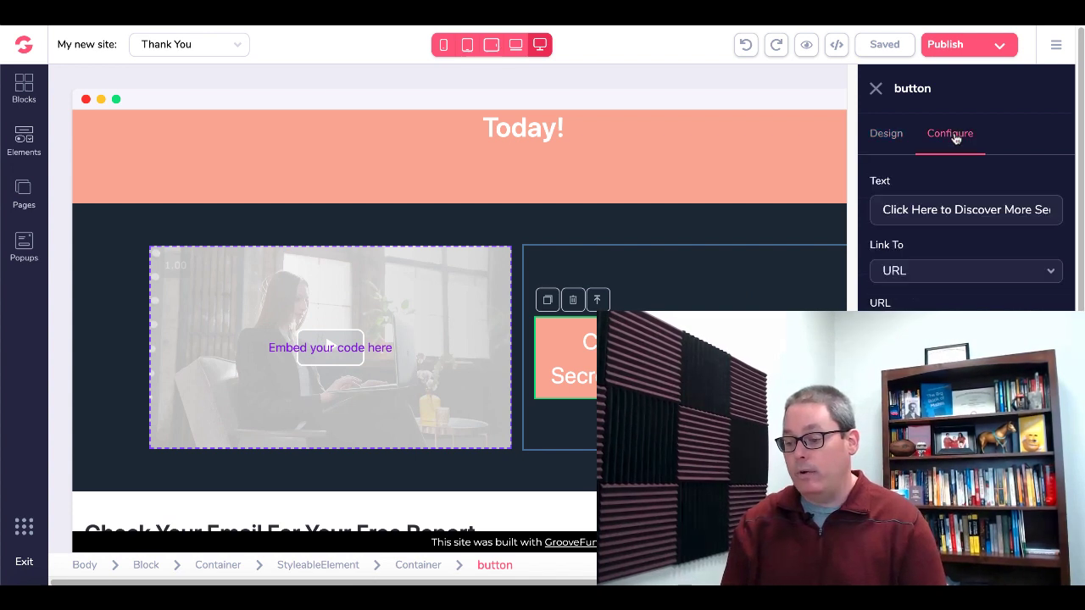
click(909, 276)
click(907, 392)
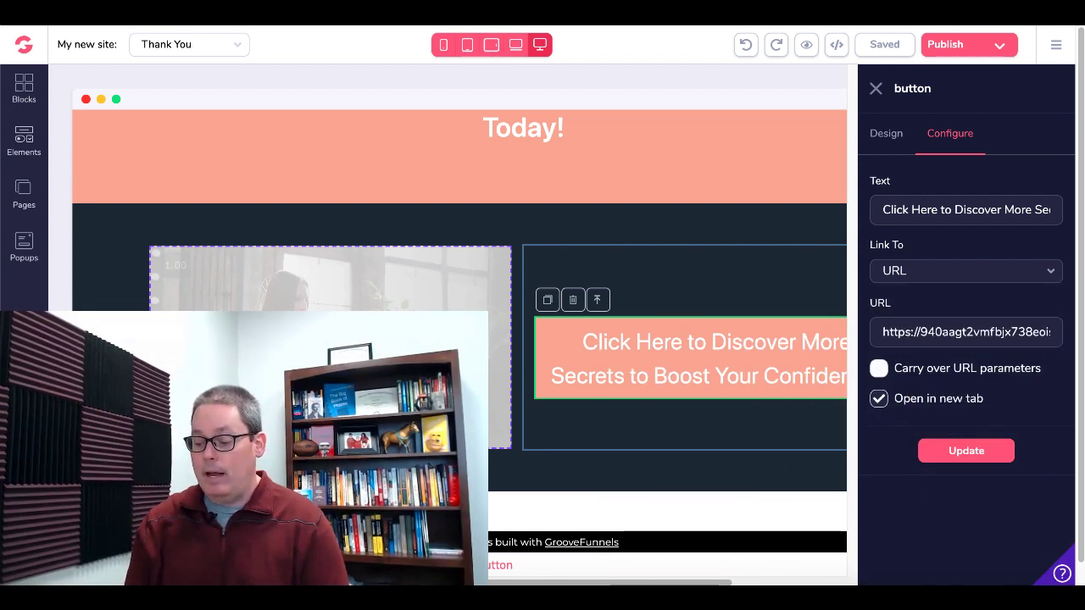
click(1025, 332)
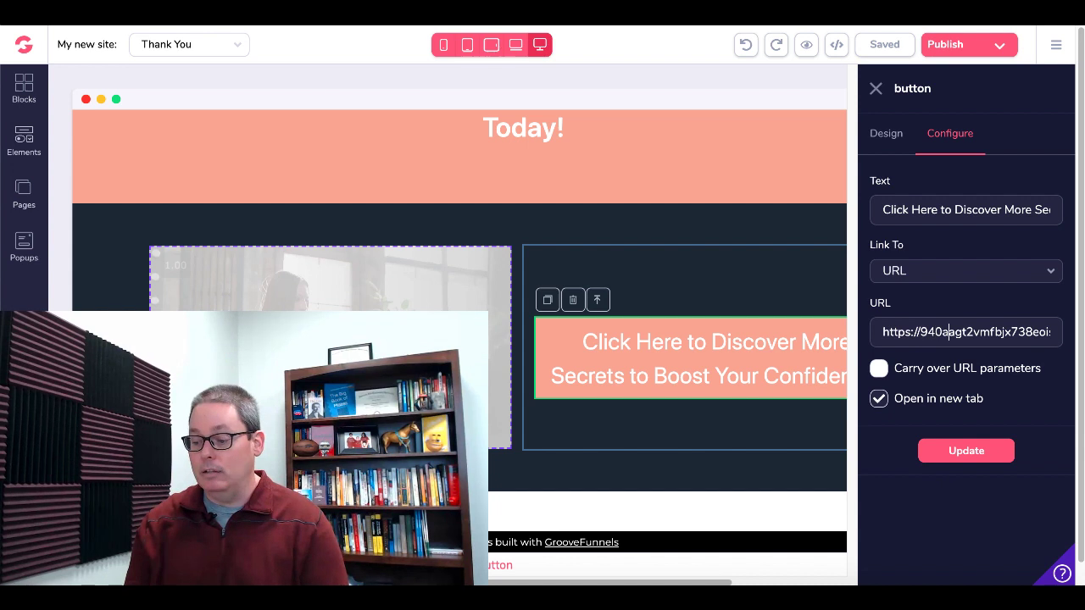
key(Right)
key(Right)
key(Right)
key(Right)
key(Right)
key(Right)
key(Right)
key(Right)
key(Right)
key(Right)
key(Right)
key(Right)
click(1025, 331)
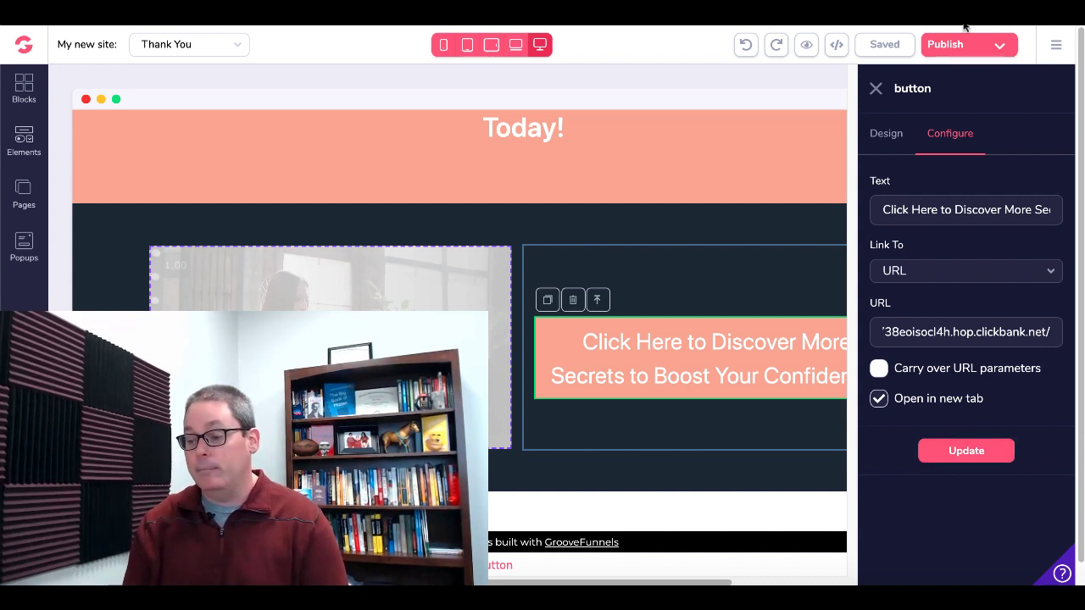
click(1000, 46)
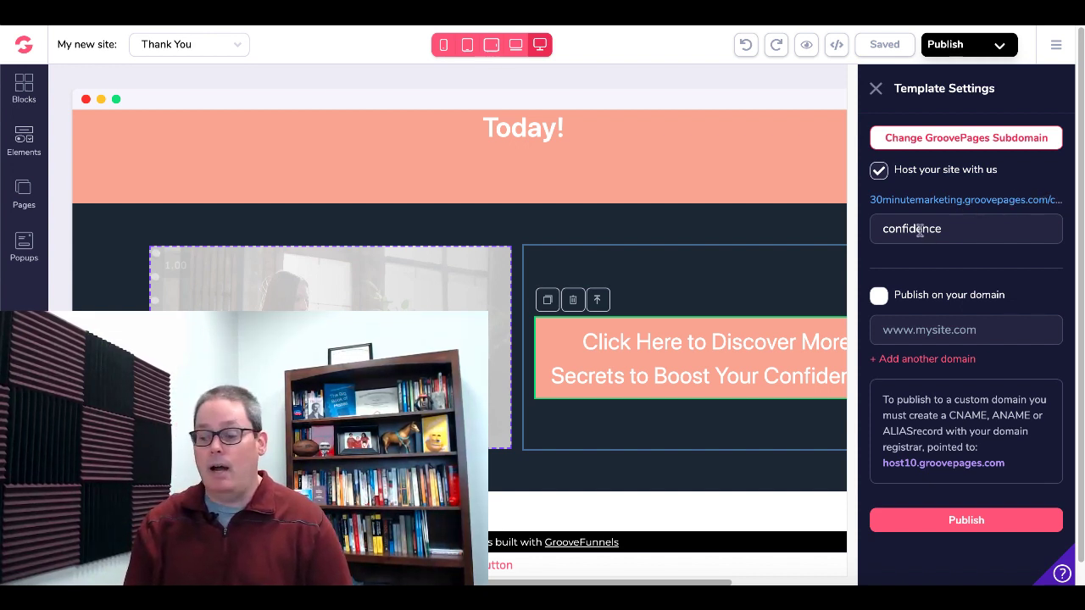
Step: Publish the site on the 'confidence' GroovePages subdomain and open the live squeeze page
click(926, 519)
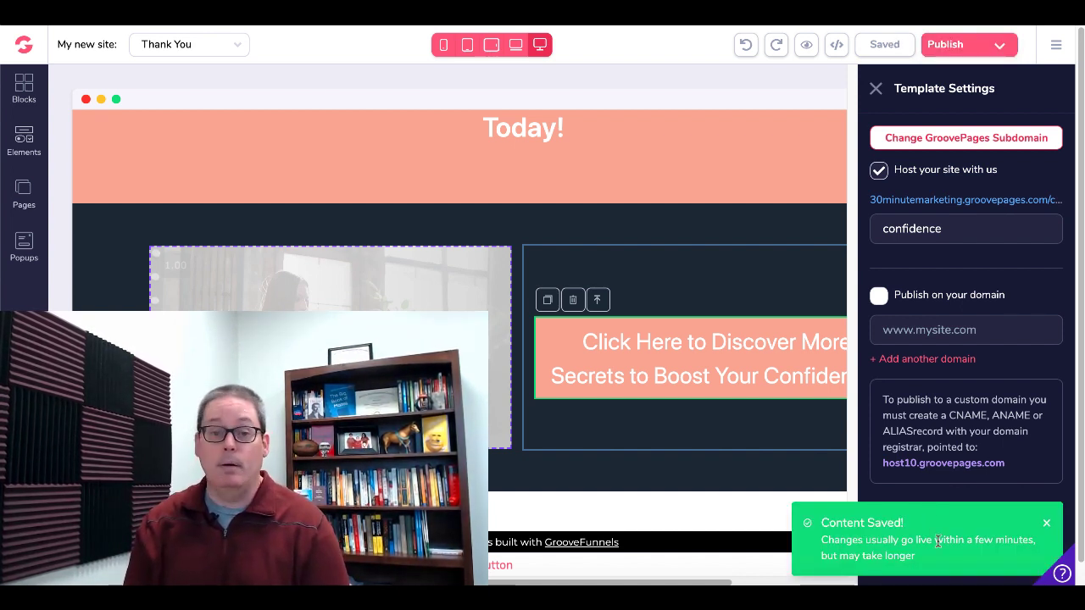
click(924, 201)
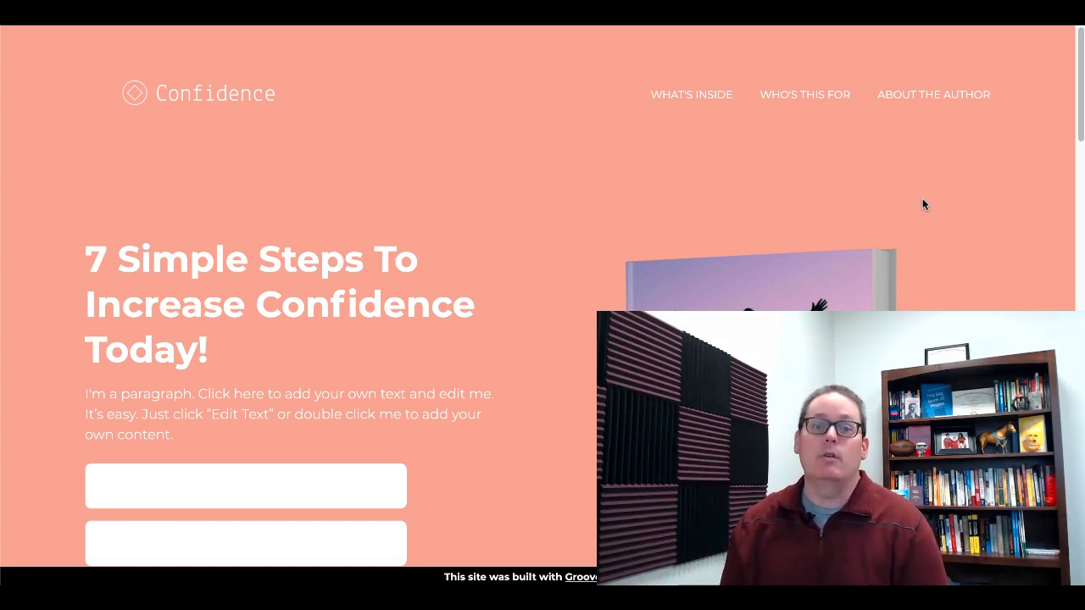
Step: Fill the live form's name and e-mail fields from saved autofill entries and submit Download Book
scroll(548, 337, down, 2)
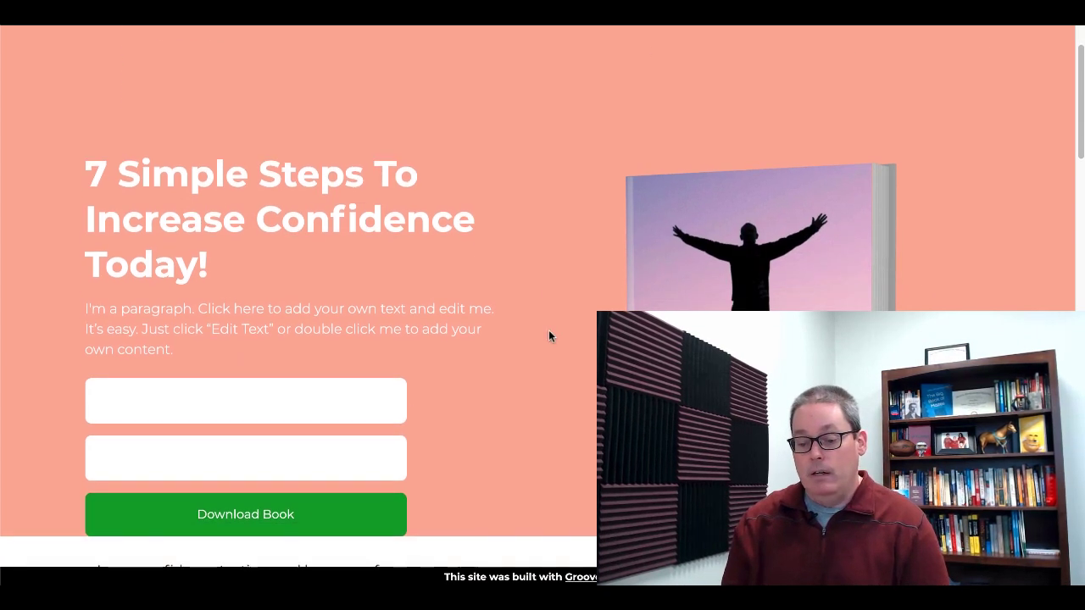
click(228, 387)
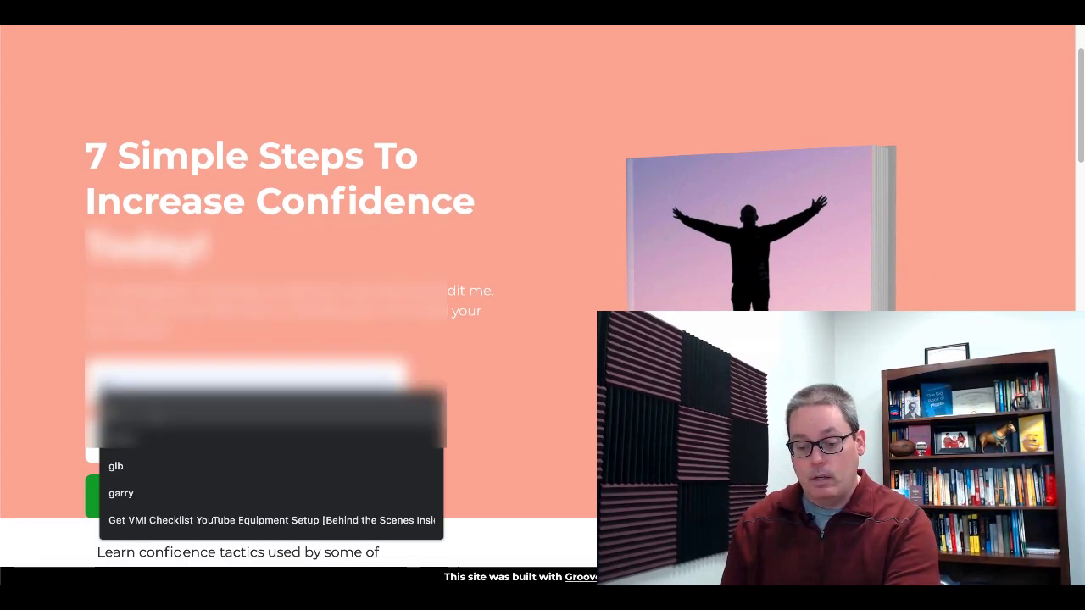
click(204, 437)
click(149, 438)
click(238, 412)
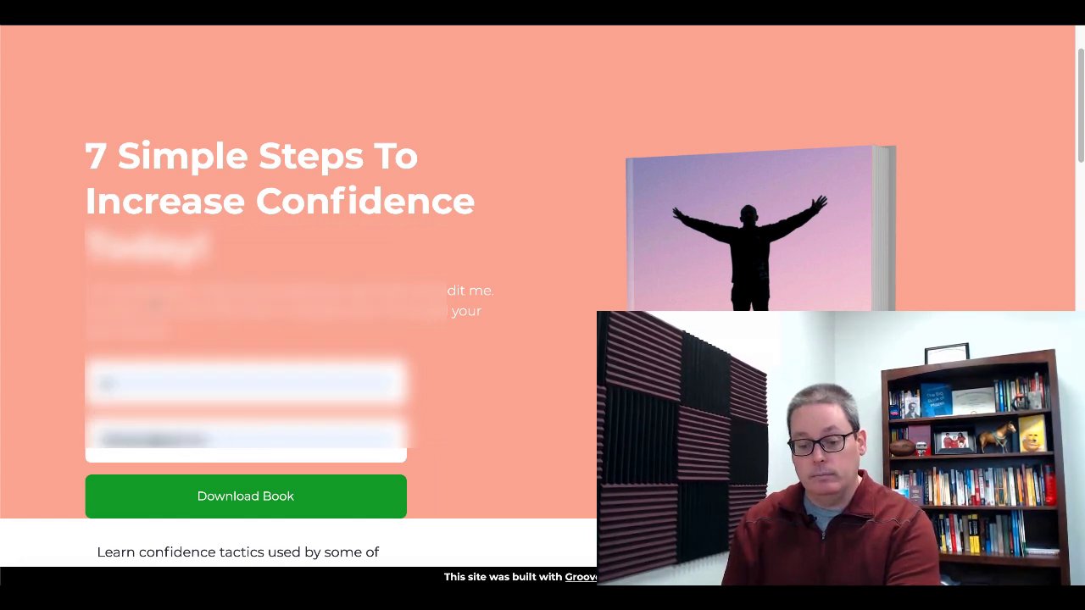
click(345, 496)
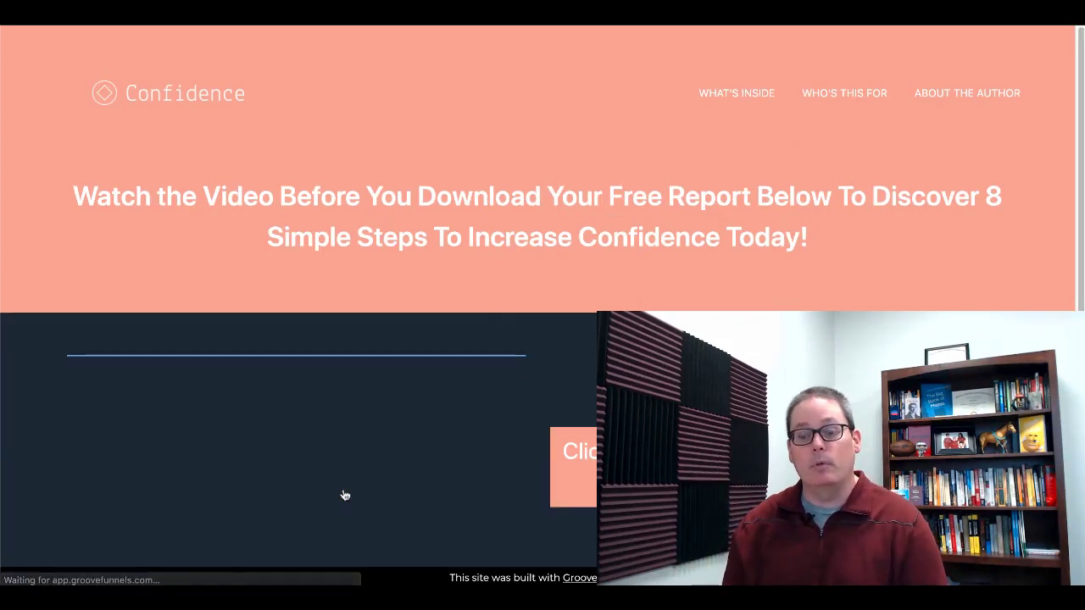
Step: Play and pause the live Thank You video, then follow 'Click Here to Discover More Secrets'
scroll(551, 395, down, 1)
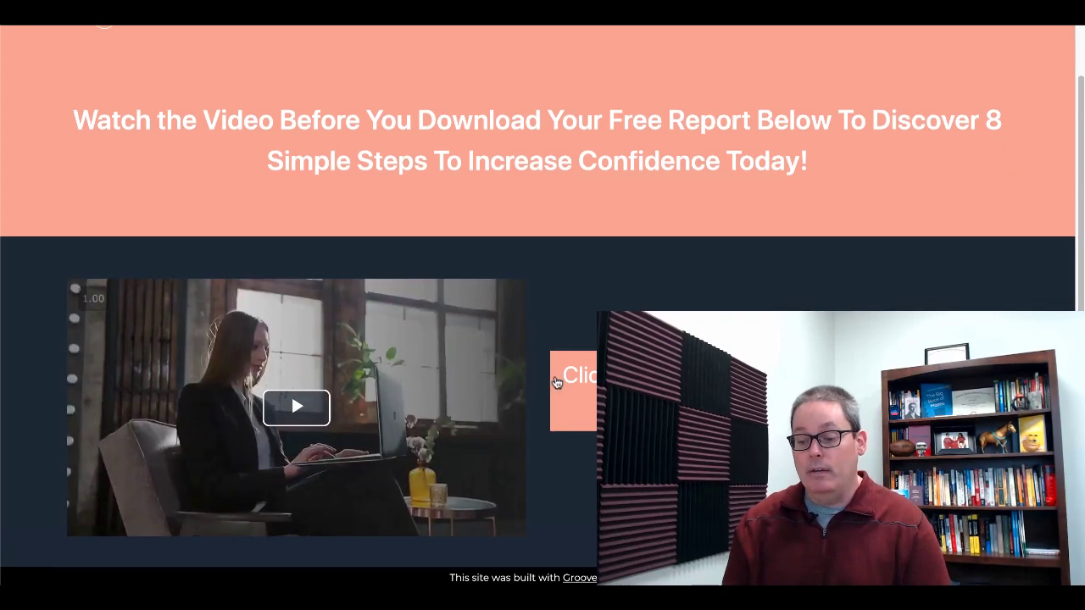
scroll(314, 419, down, 3)
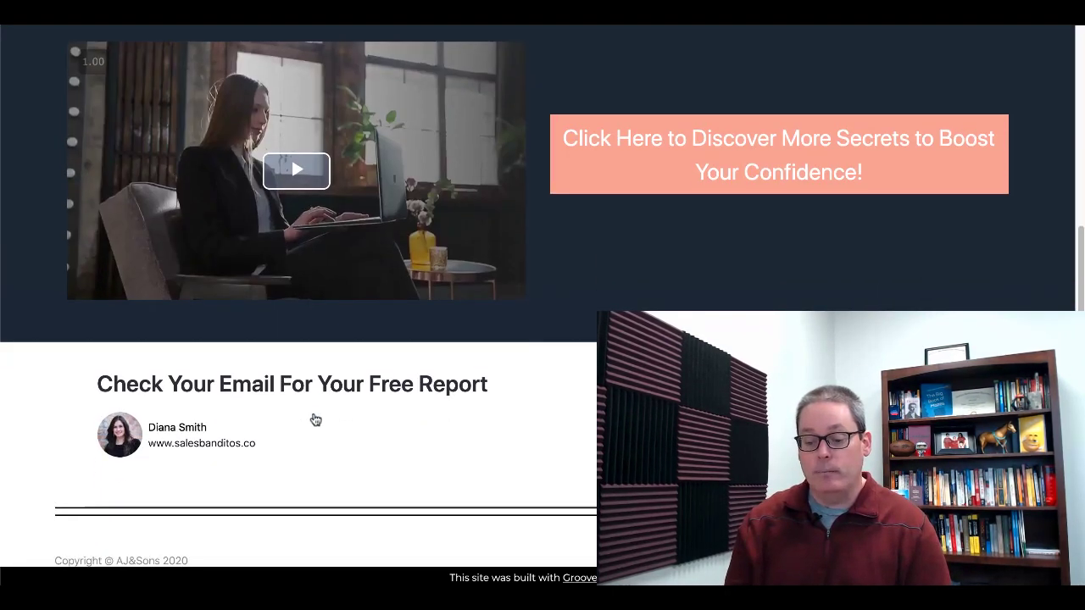
drag(91, 374, 514, 378)
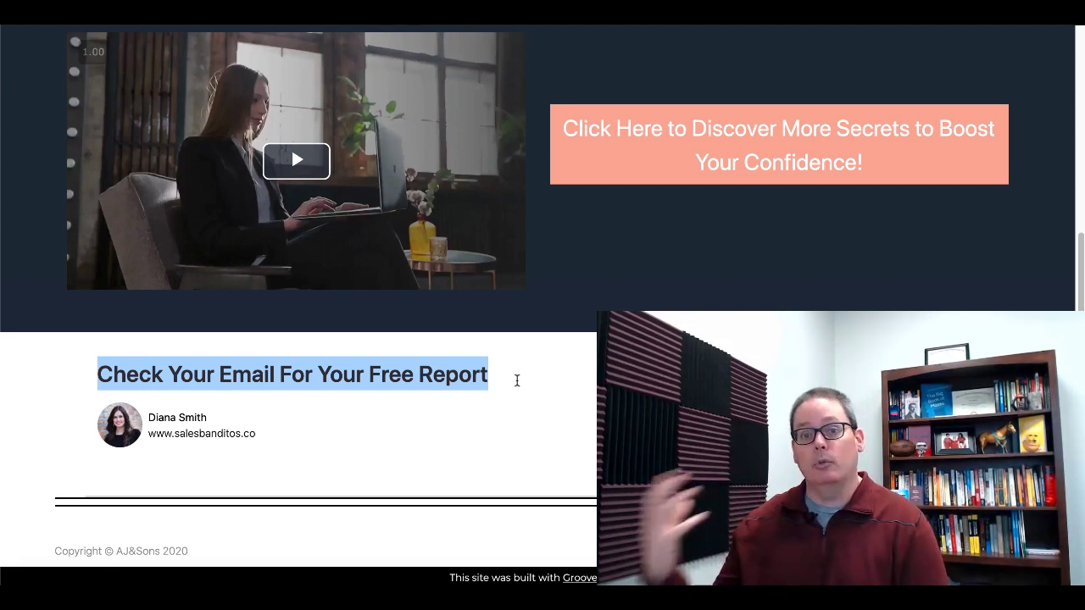
scroll(517, 381, up, 1)
scroll(517, 381, up, 3)
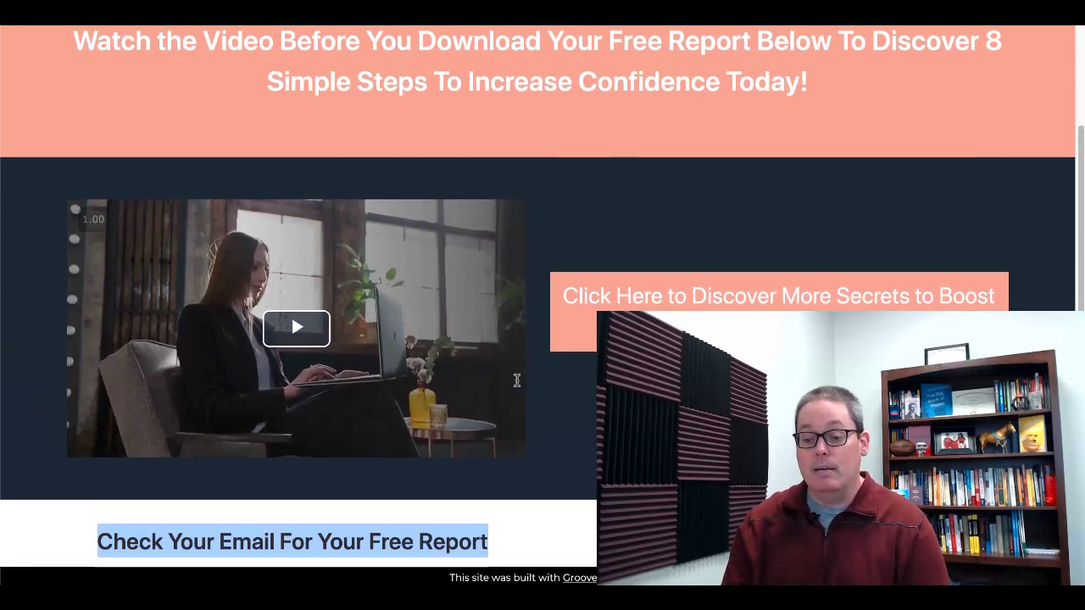
click(321, 342)
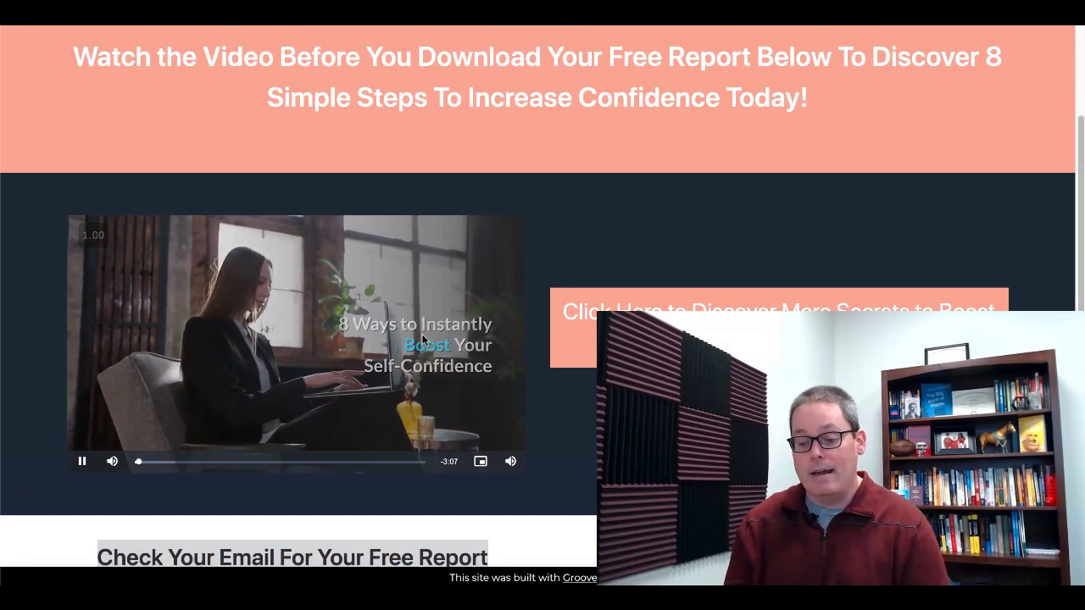
click(83, 462)
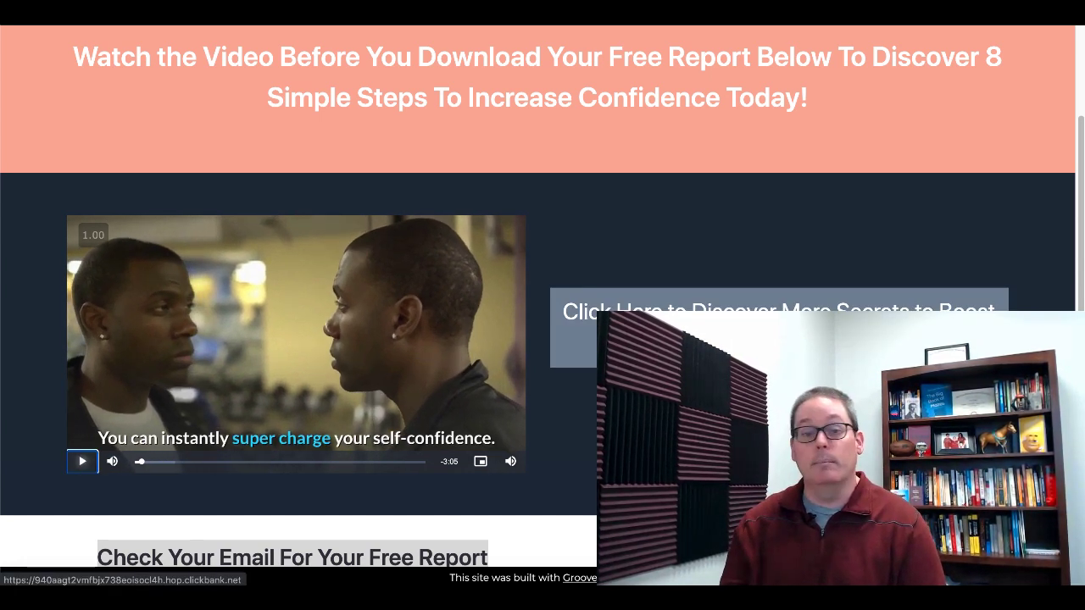
click(779, 328)
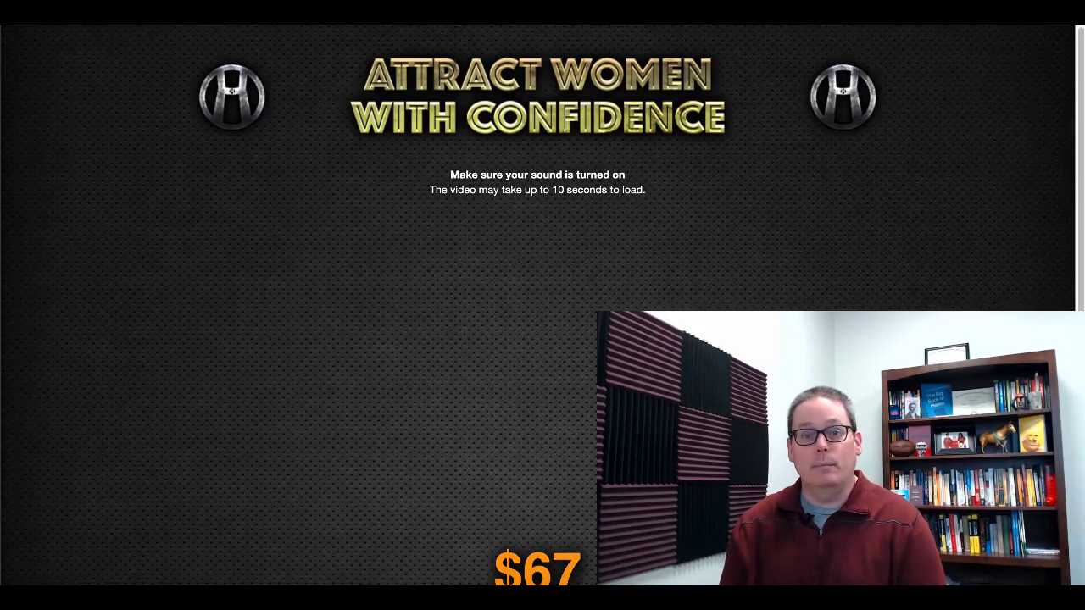
Step: Scroll the 'Attract Women With Confidence' sales page down to its video and $67 order button
scroll(542, 305, down, 3)
scroll(542, 305, down, 3)
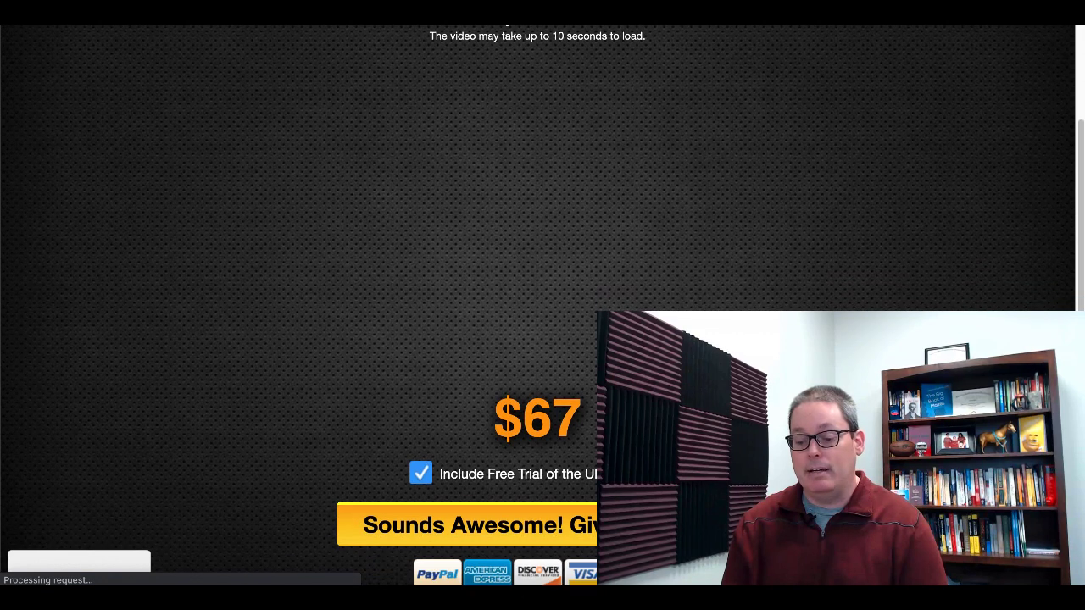